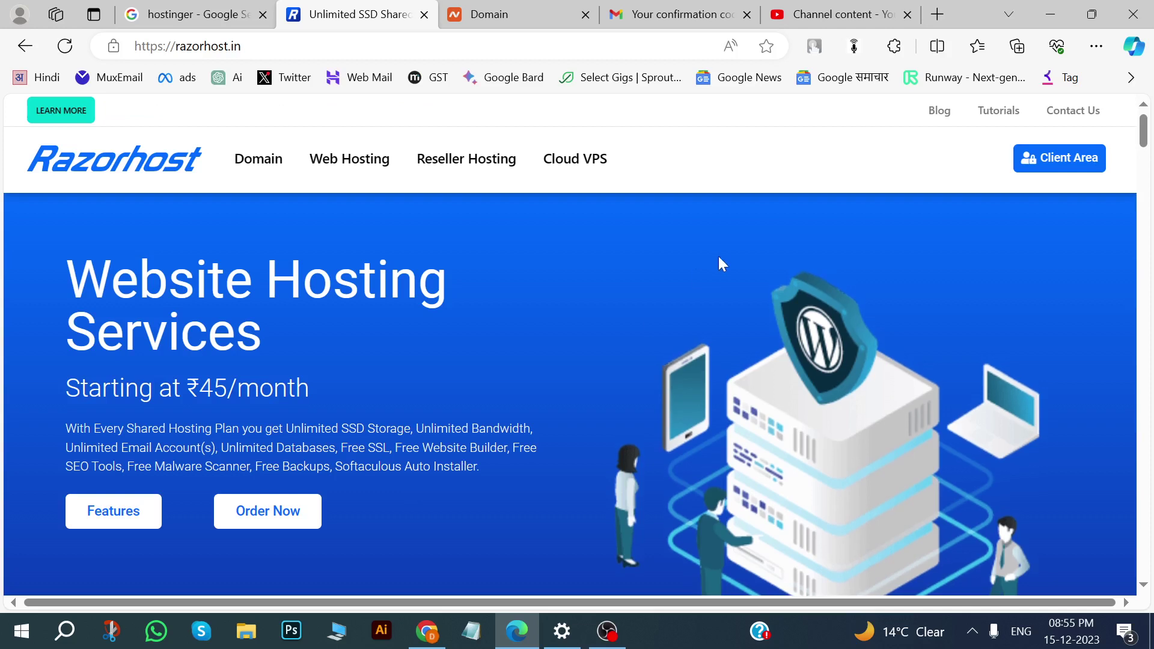
Open the client area of the Razorhost hosting account.
scroll(719, 283, down, 3)
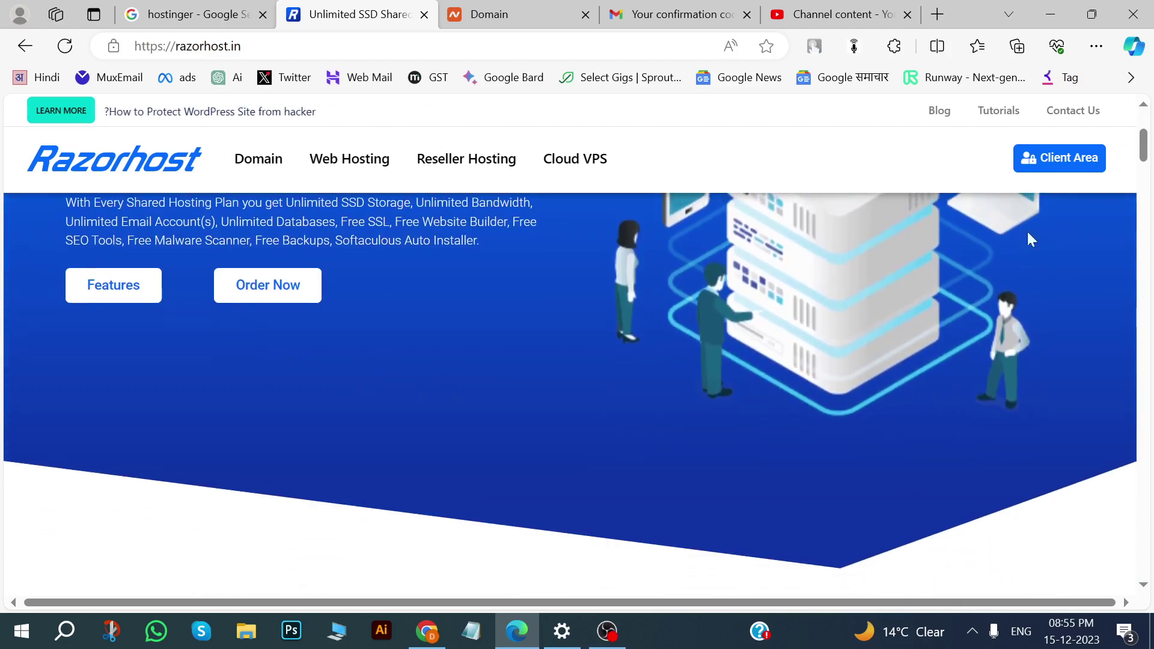
click(1056, 163)
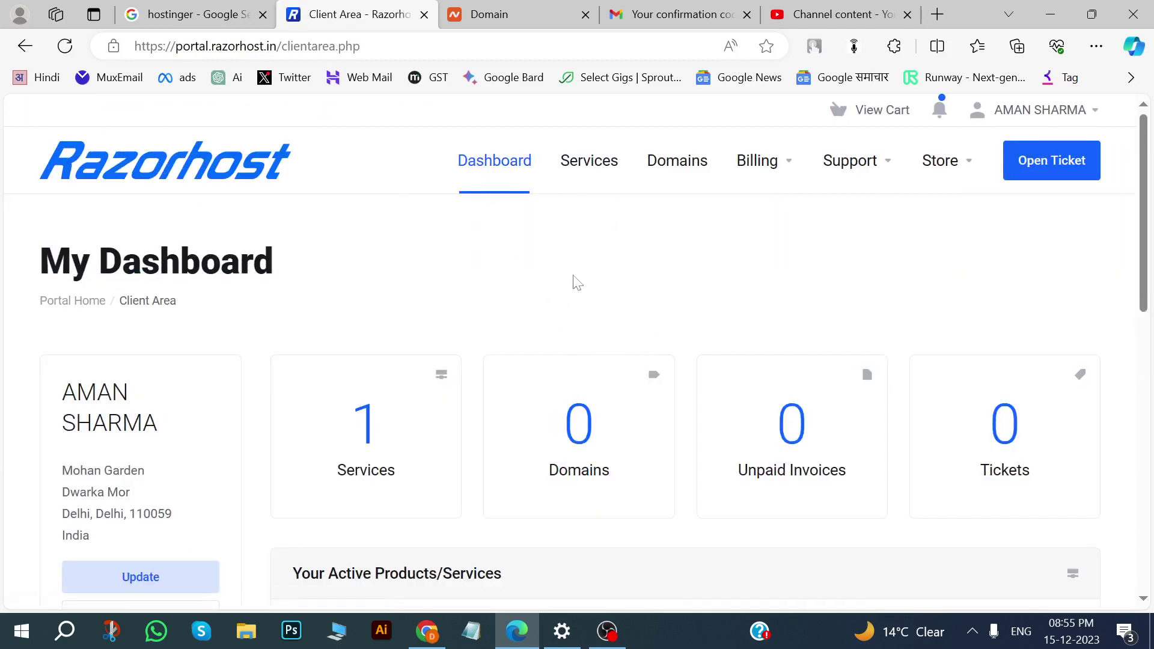
Look through the client dashboard, examining the account summary, active products, renewals and domain registration section.
scroll(577, 283, down, 4)
scroll(592, 278, up, 4)
triple_click(341, 277)
click(603, 322)
scroll(602, 323, down, 3)
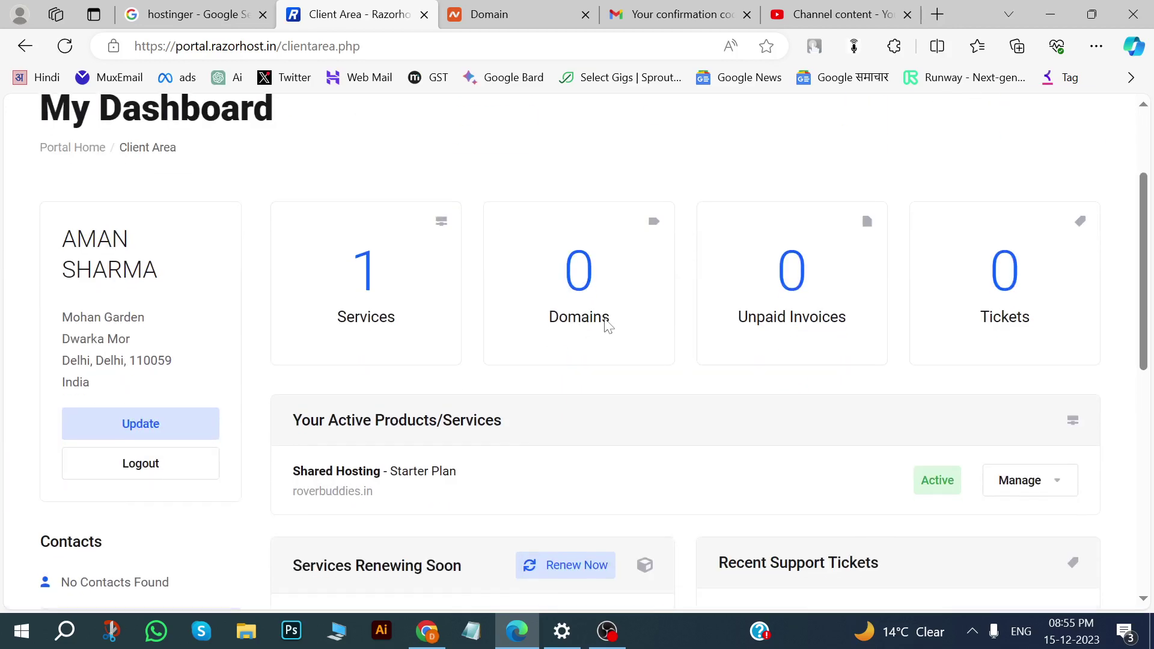
scroll(299, 412, up, 1)
scroll(309, 399, down, 6)
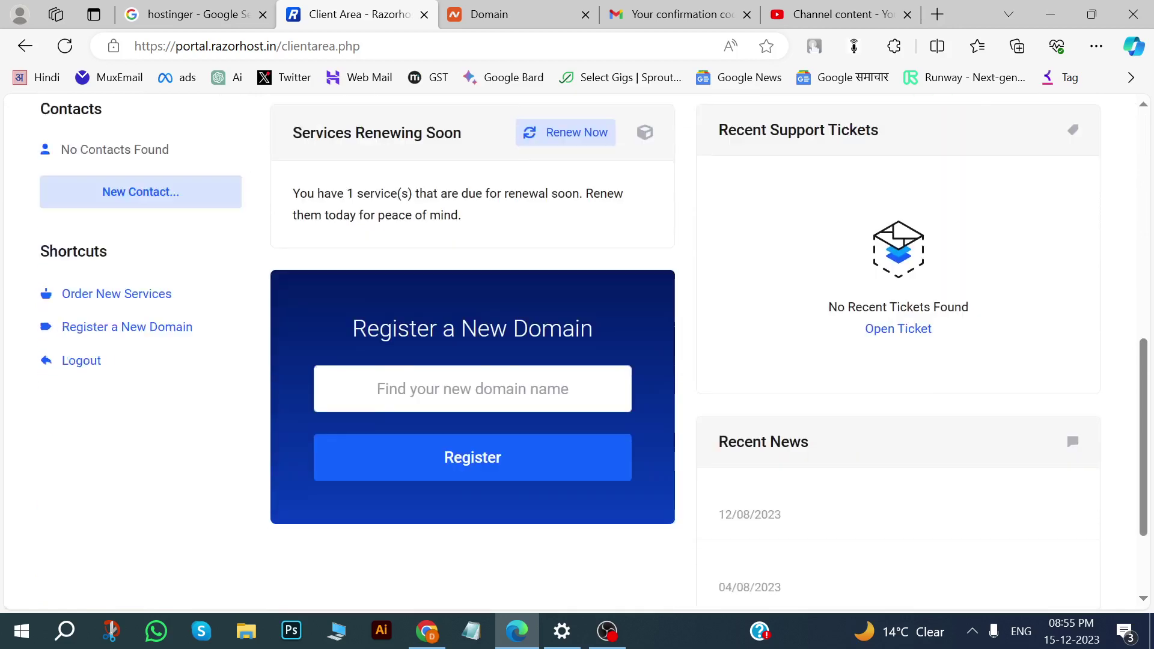
scroll(276, 399, down, 1)
scroll(296, 405, up, 4)
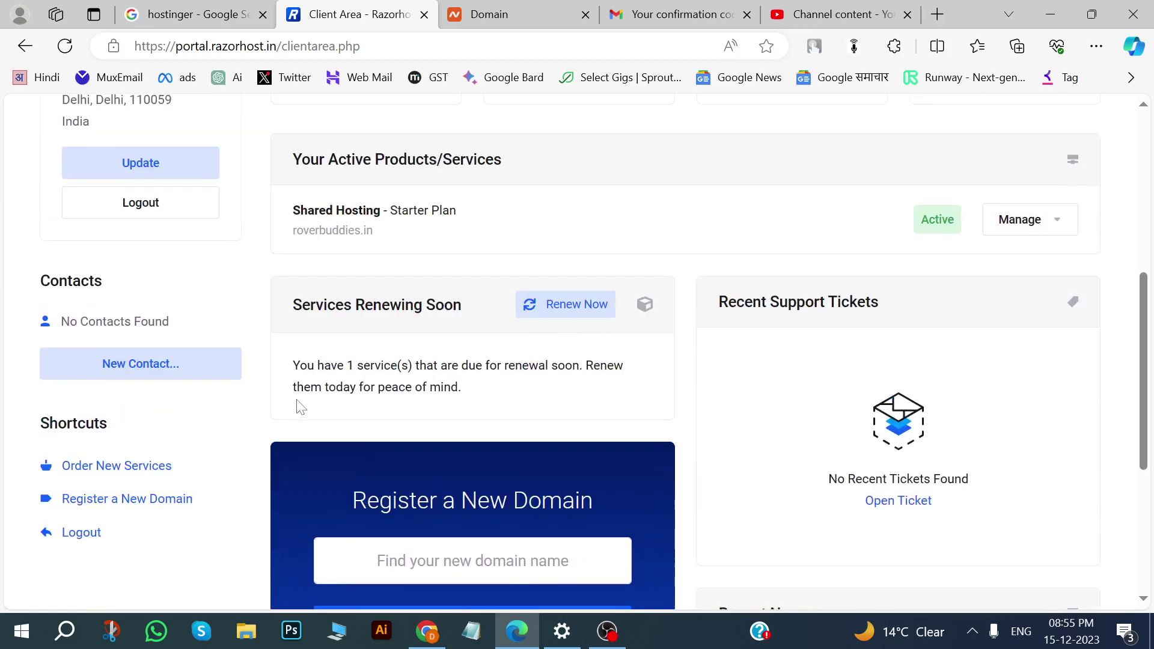
Open the details of the Shared Hosting Starter Plan for roverbuddies.in and copy its first nameserver, ns11.dnspark.in.
drag(301, 236, 501, 238)
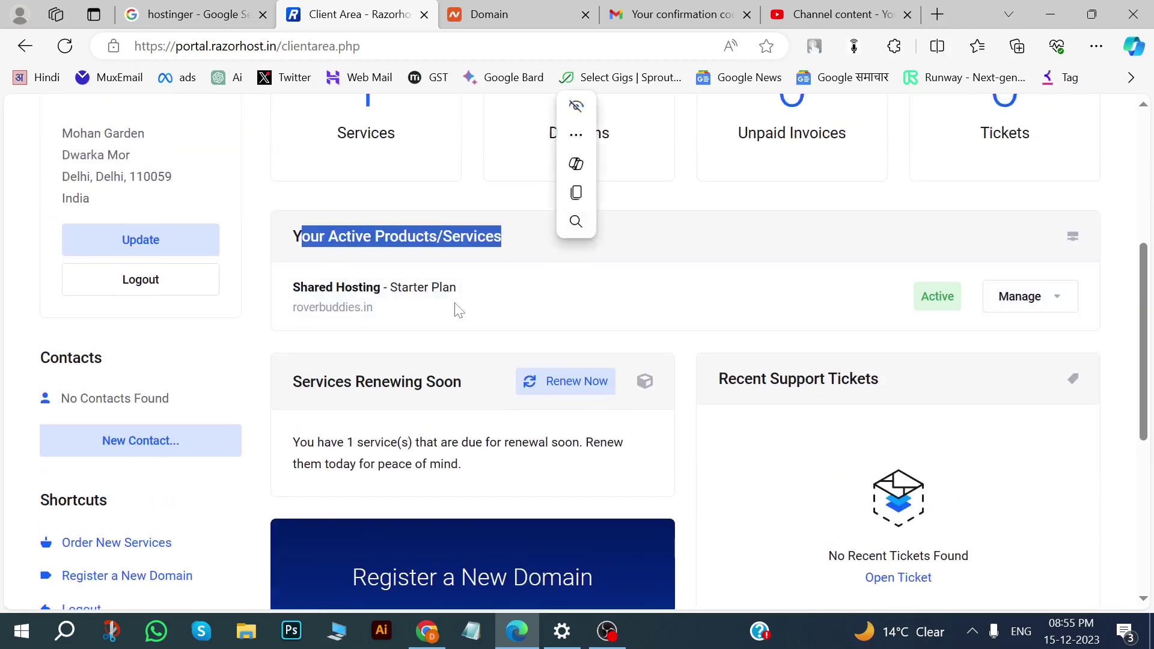
drag(340, 294, 457, 303)
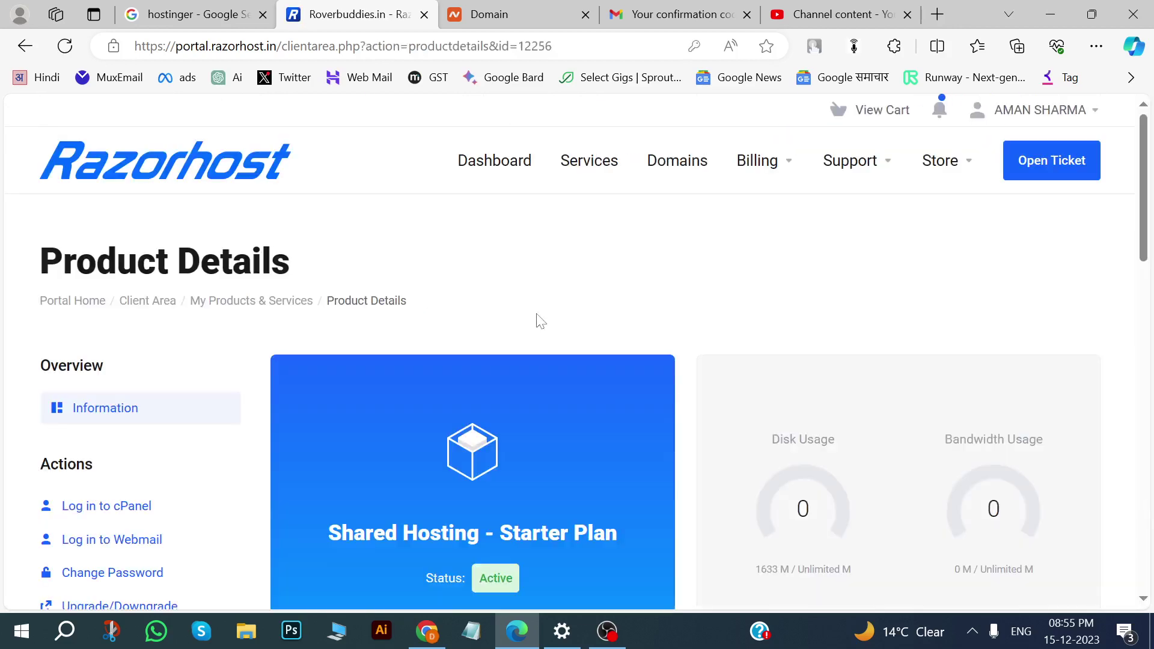
scroll(538, 320, down, 5)
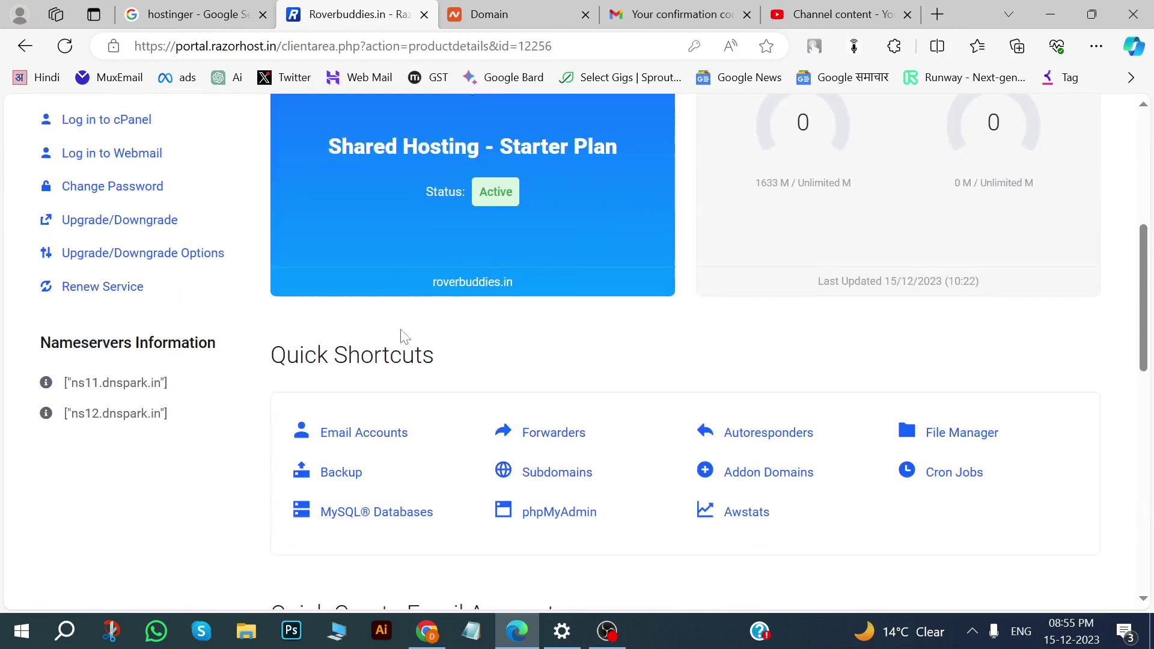
drag(24, 344, 227, 343)
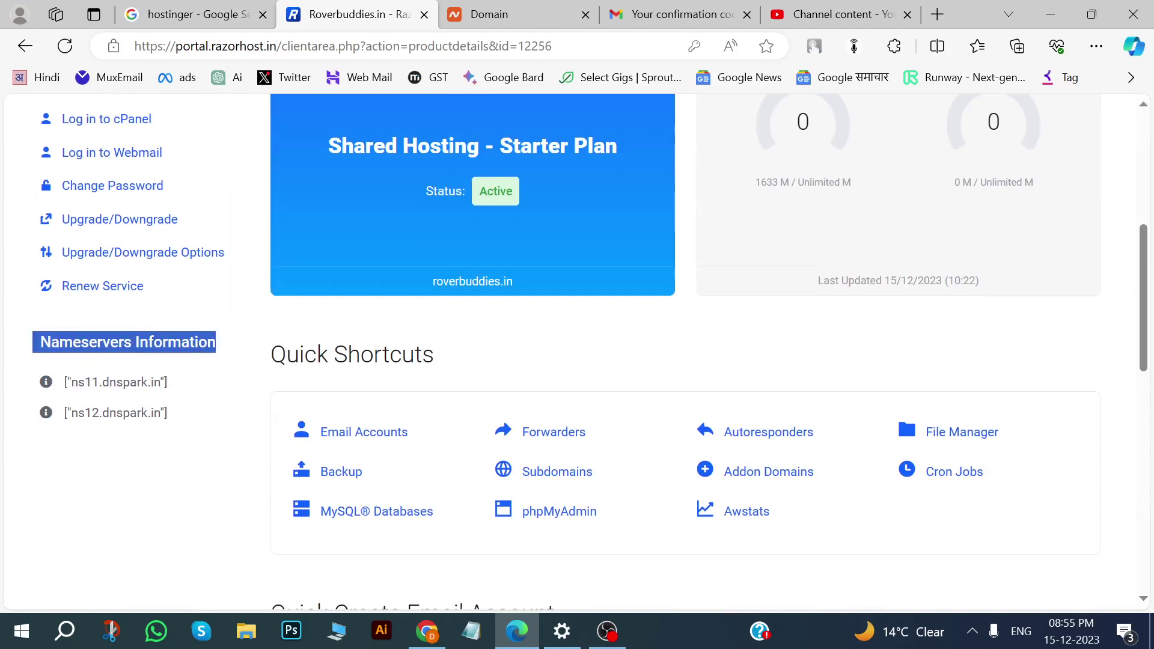
click(227, 343)
drag(75, 382, 160, 383)
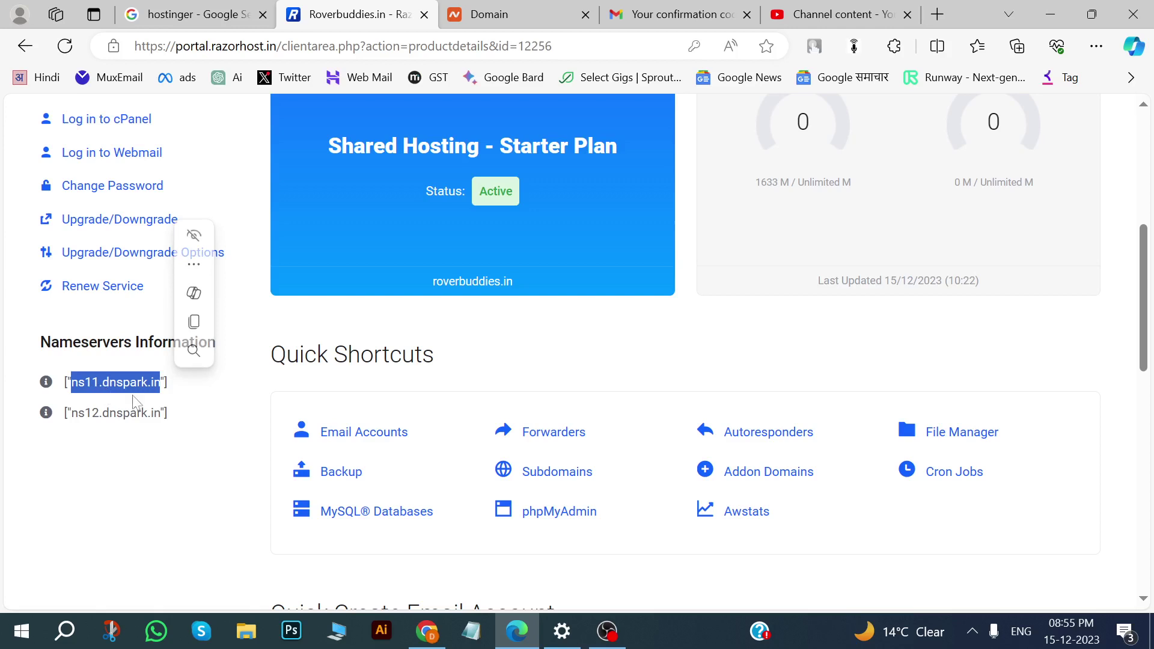
click(193, 321)
Switch to the Namecheap page for daya.co.in and choose Custom DNS as its nameserver type.
key(ctrl+Tab)
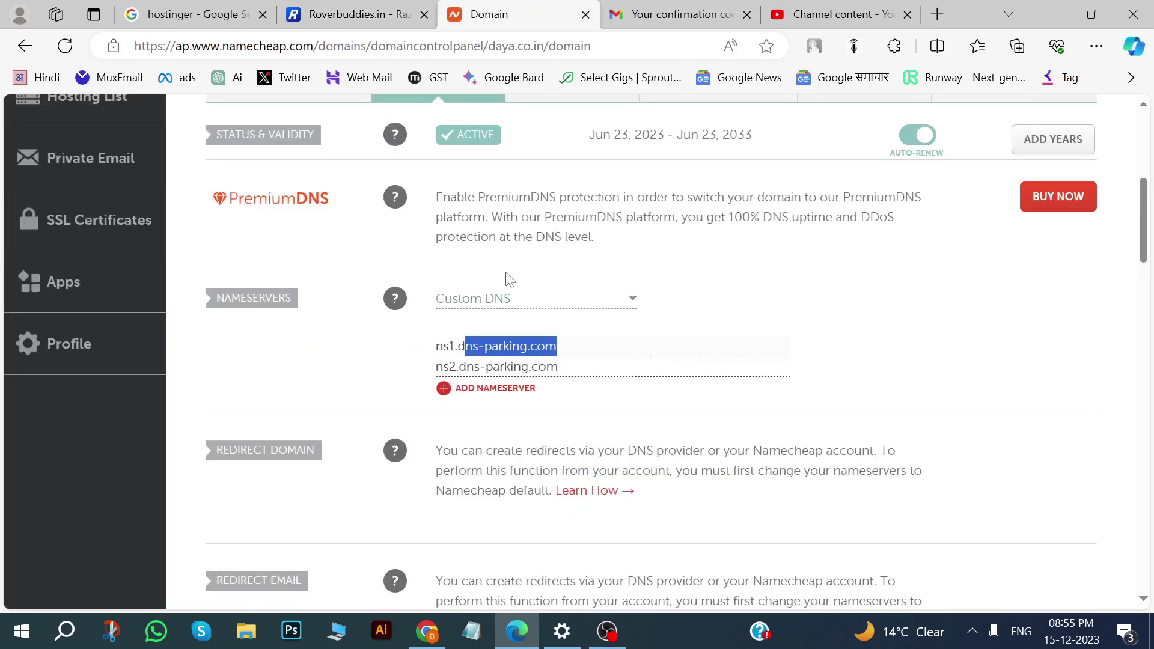
scroll(511, 330, up, 3)
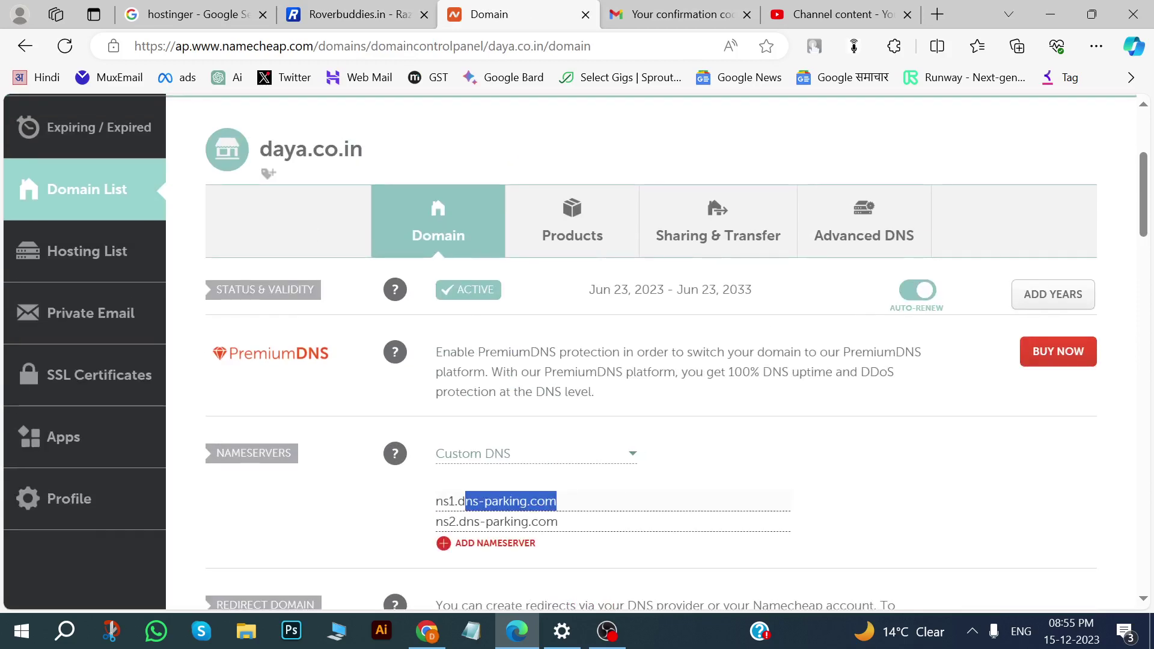
drag(257, 149, 450, 168)
scroll(439, 172, down, 3)
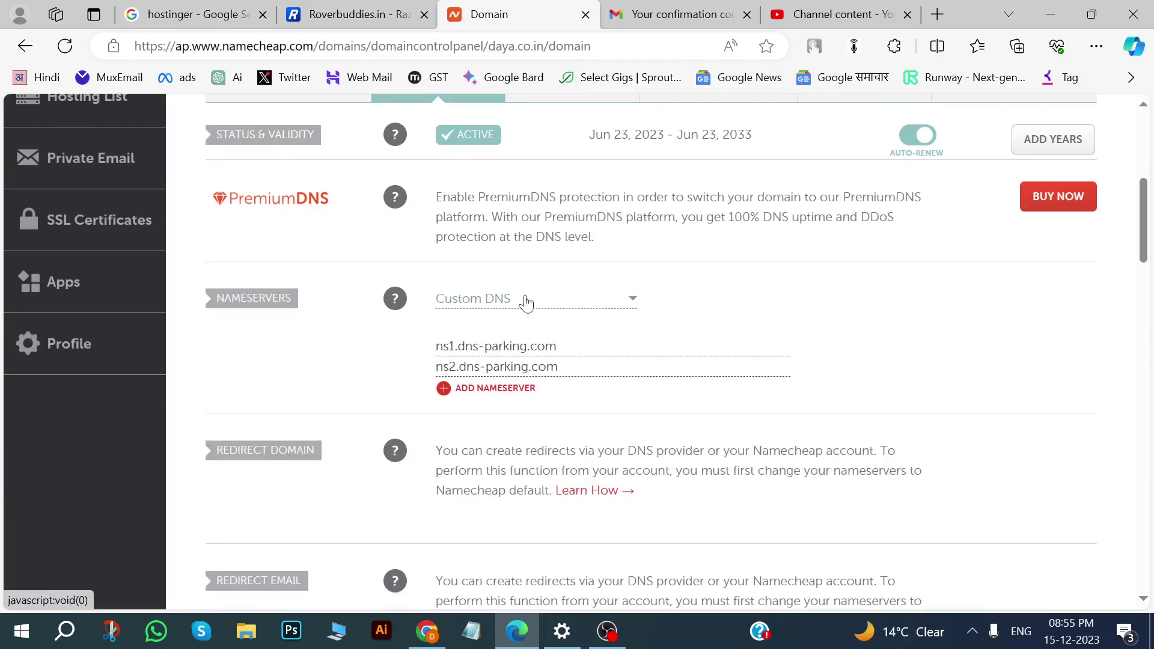
scroll(526, 302, up, 3)
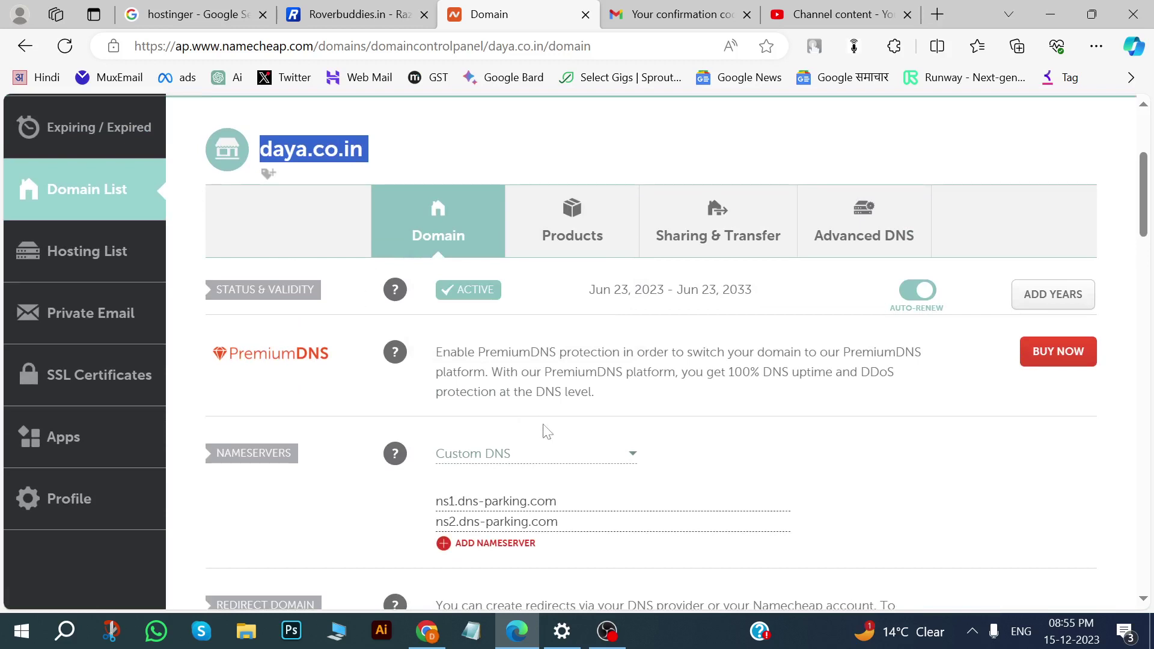
click(580, 464)
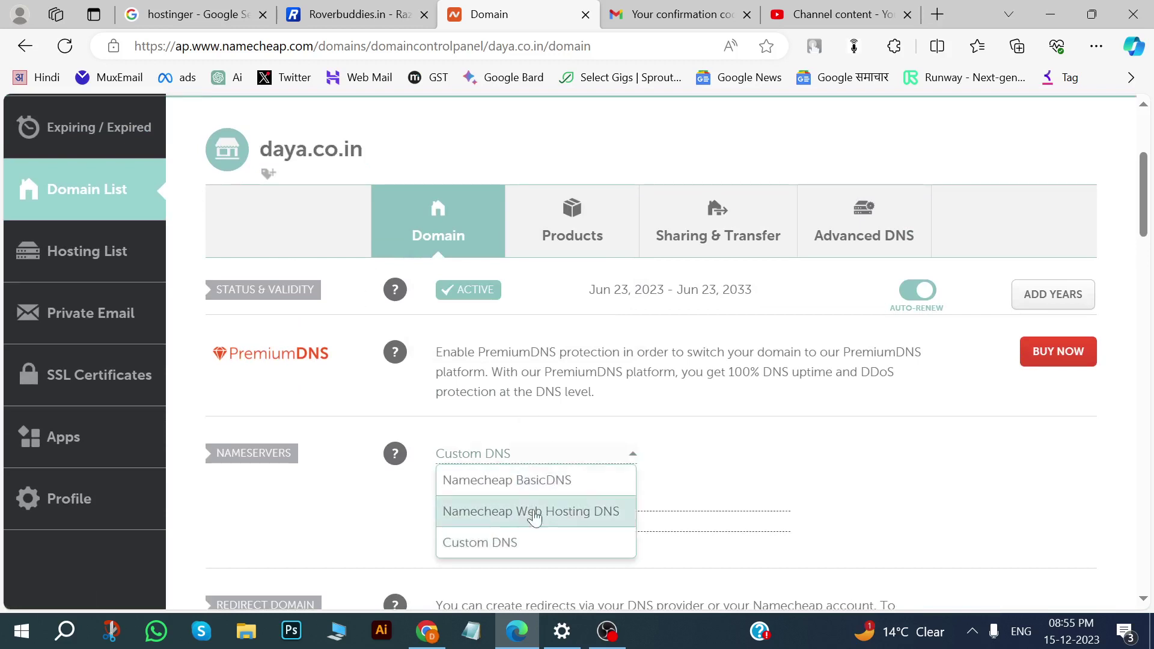
click(504, 547)
Replace the first custom nameserver of daya.co.in with ns11.dnspark.in.
scroll(601, 457, down, 2)
drag(558, 424, 408, 433)
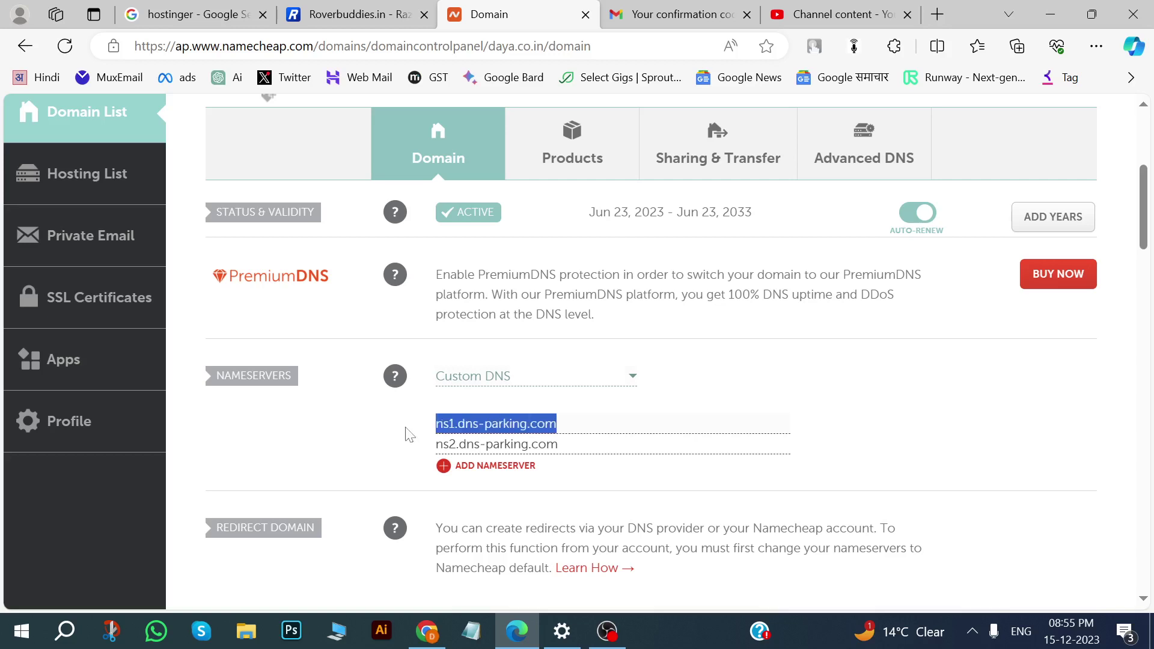
right_click(485, 421)
click(541, 142)
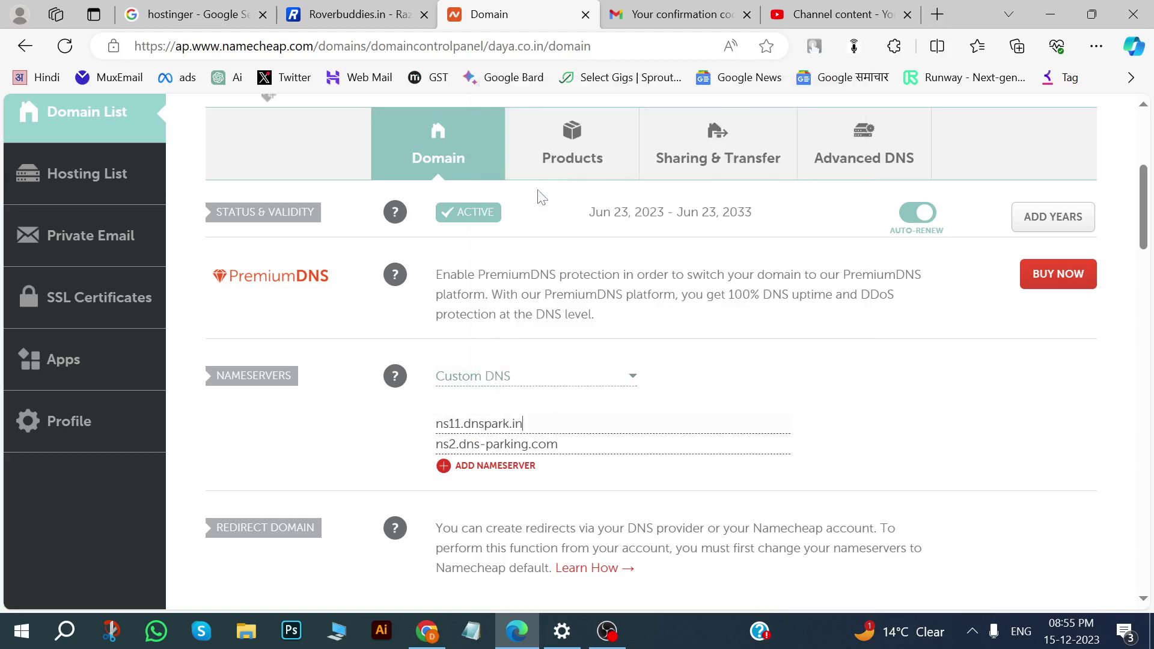
Return to the Razorhost product details and copy the second nameserver, ns12.dnspark.in.
click(299, 9)
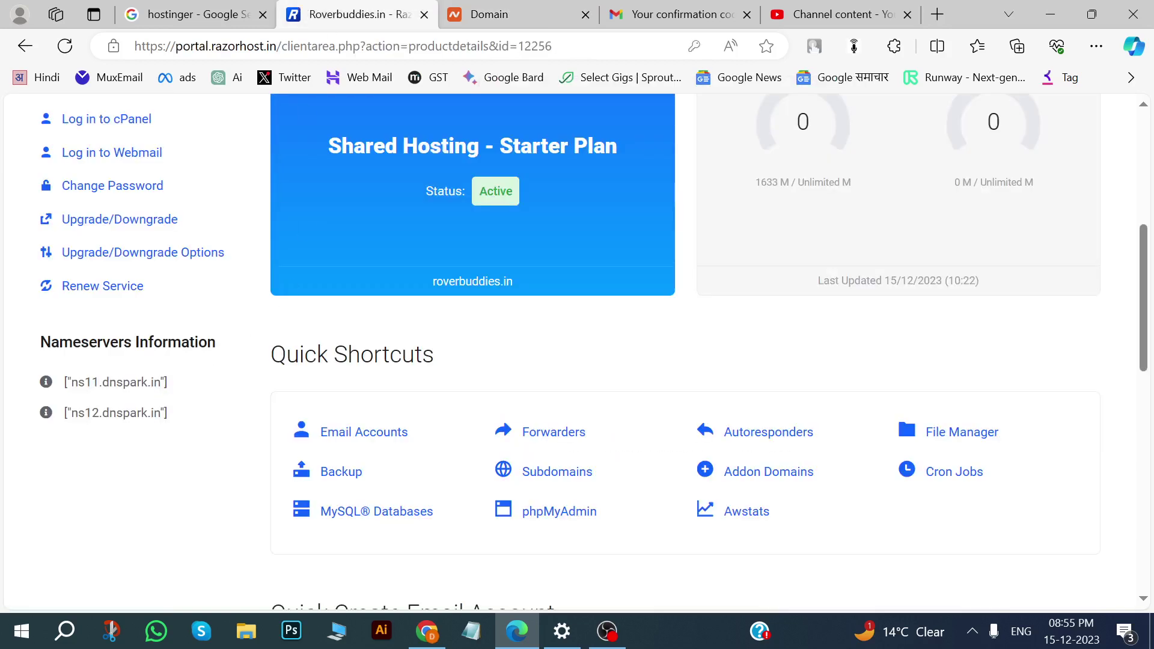
triple_click(133, 414)
key(ctrl+c)
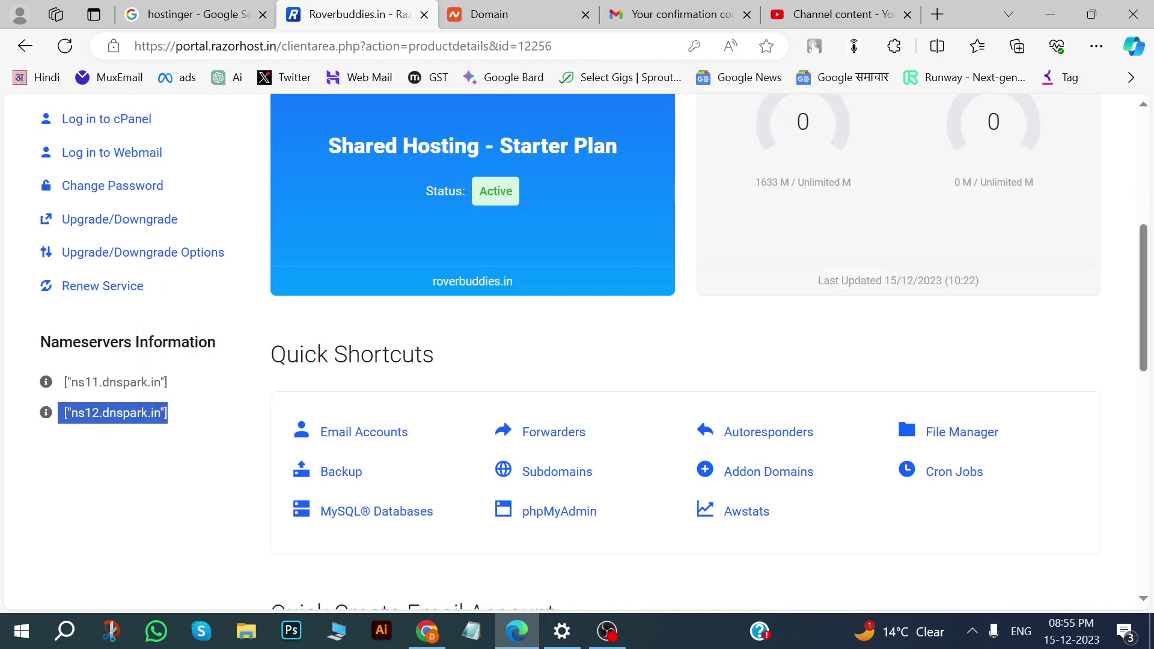
drag(71, 413, 142, 412)
right_click(124, 412)
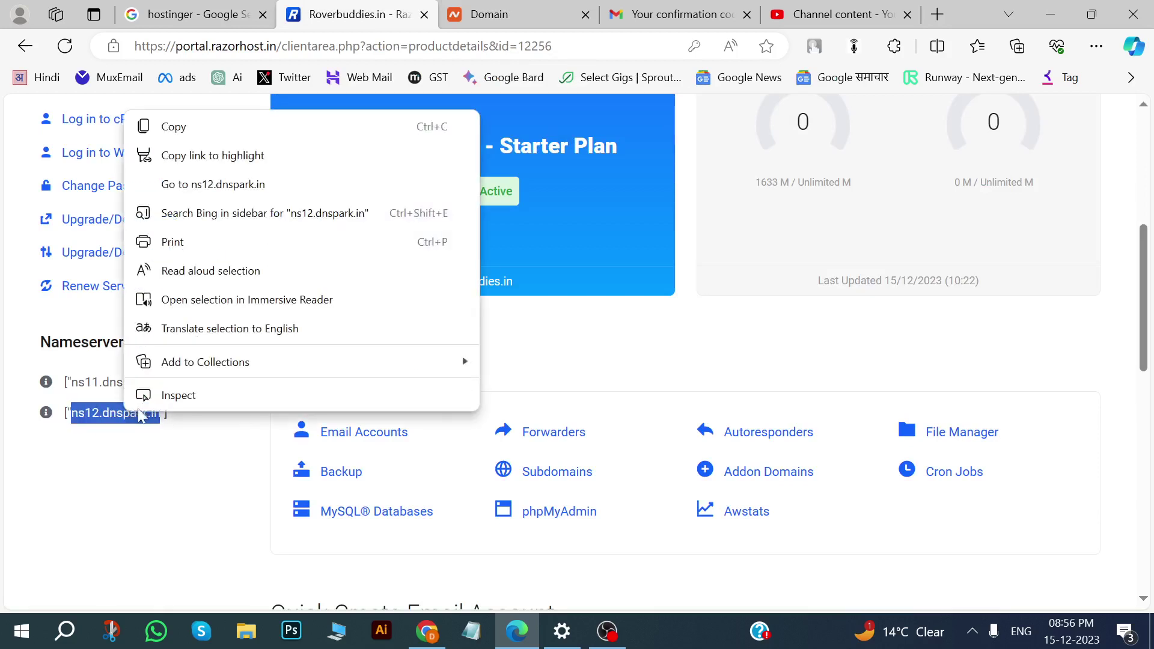
click(189, 127)
Replace the second custom nameserver of daya.co.in on Namecheap with ns12.dnspark.in.
click(490, 14)
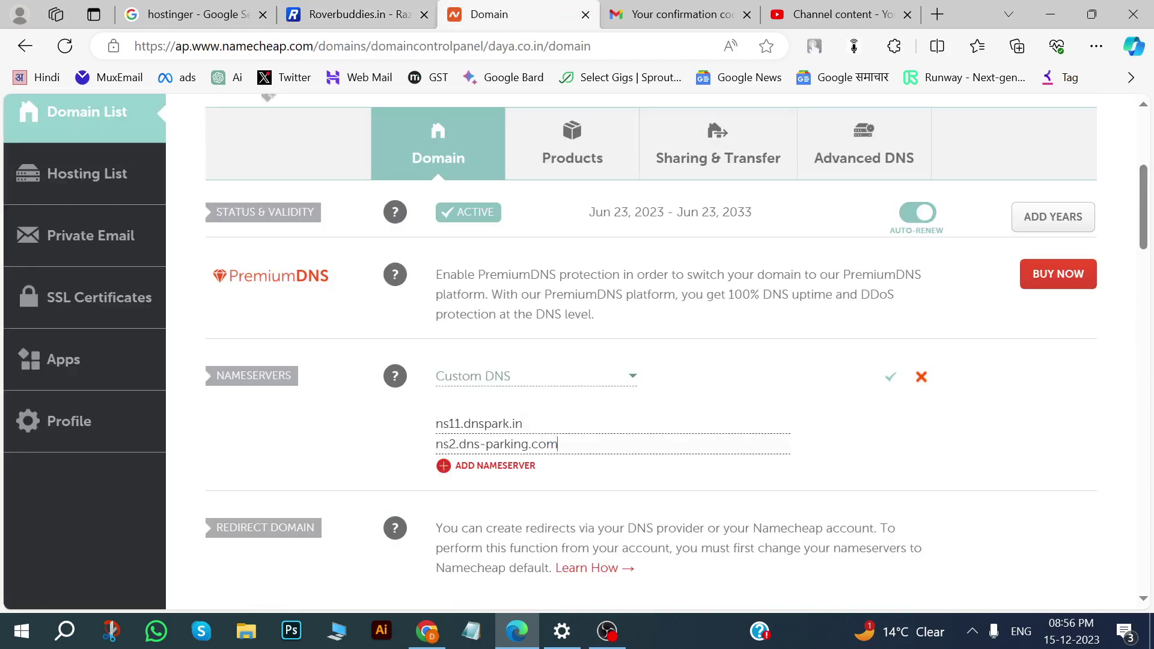
key(ctrl+a)
right_click(500, 444)
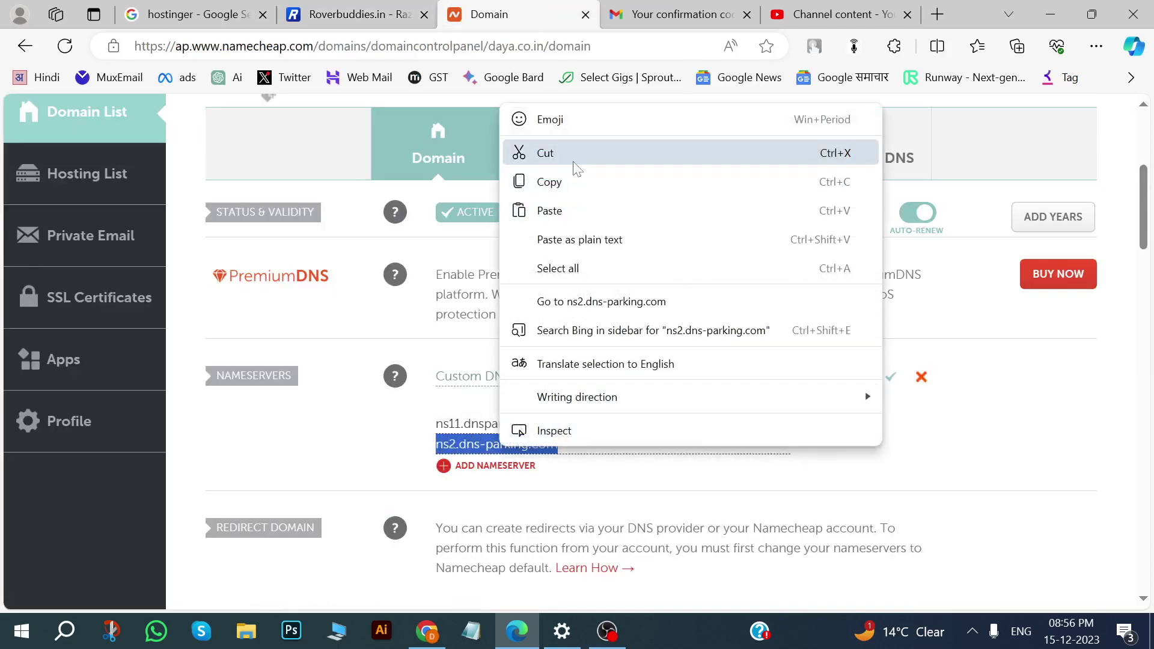
click(561, 205)
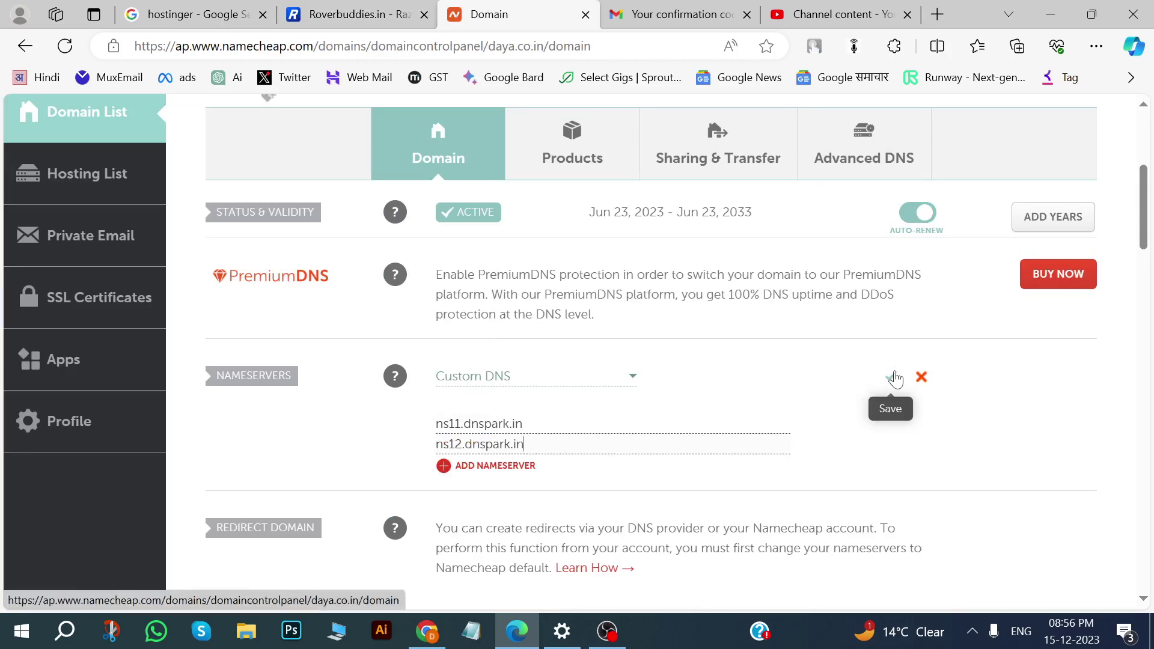
scroll(629, 489, down, 4)
scroll(630, 490, up, 3)
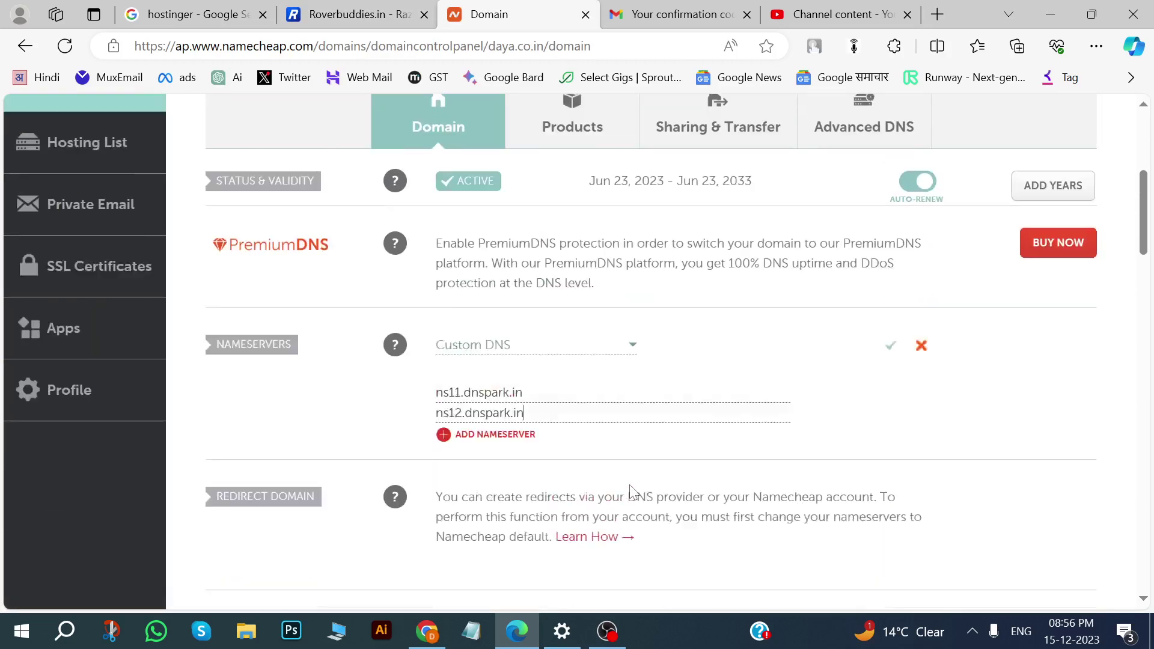
scroll(629, 488, up, 4)
Go back to the Razorhost product details and log in to cPanel for the hosting plan.
click(354, 14)
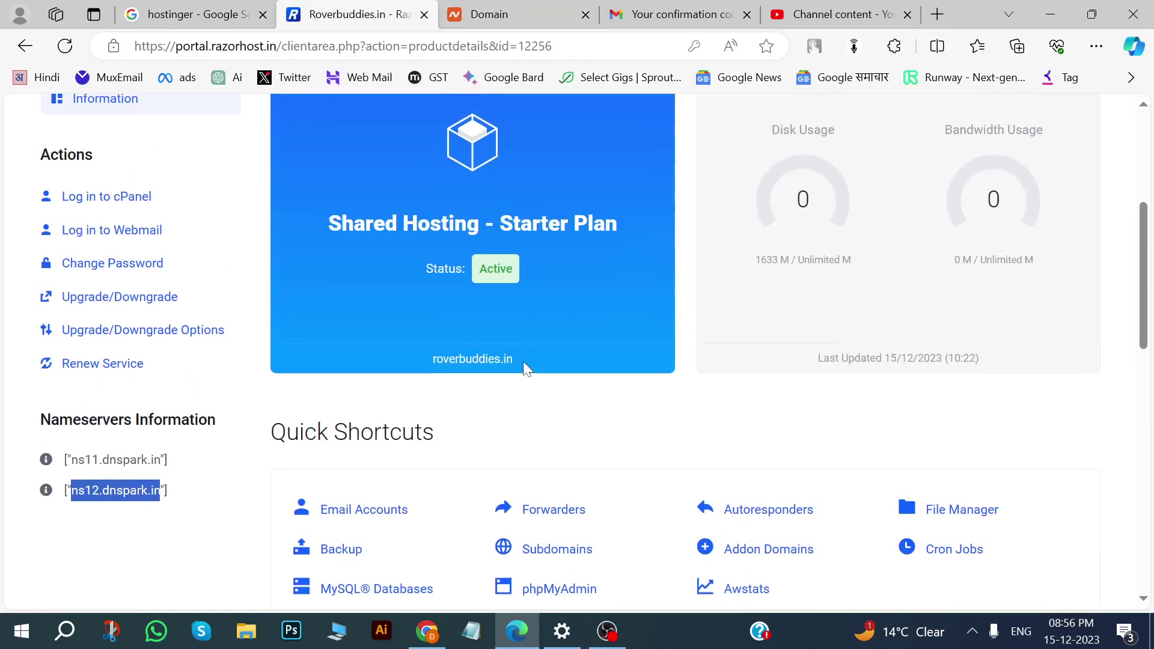
scroll(523, 361, up, 1)
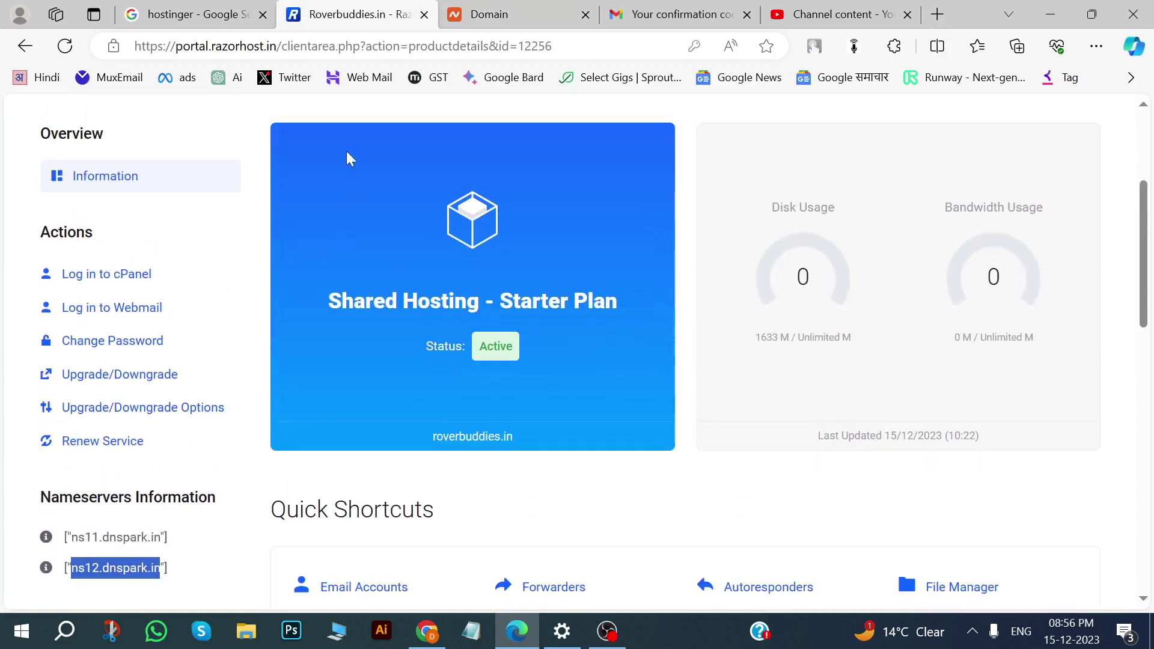
scroll(270, 355, up, 1)
scroll(87, 324, down, 2)
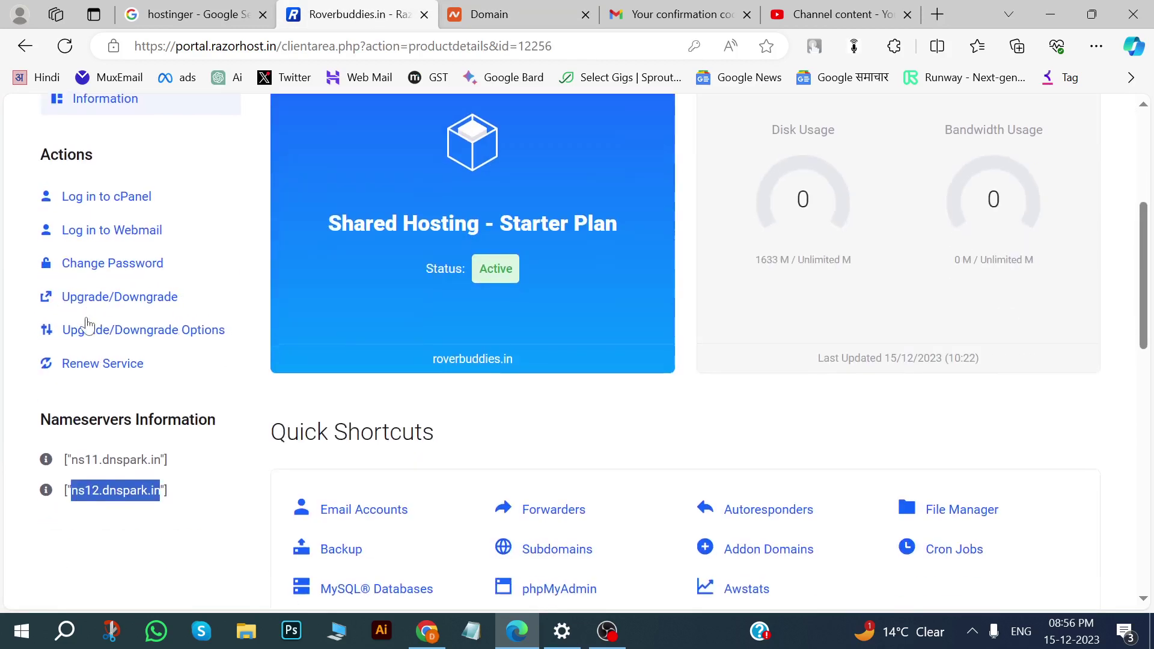
scroll(553, 390, down, 2)
scroll(468, 369, up, 5)
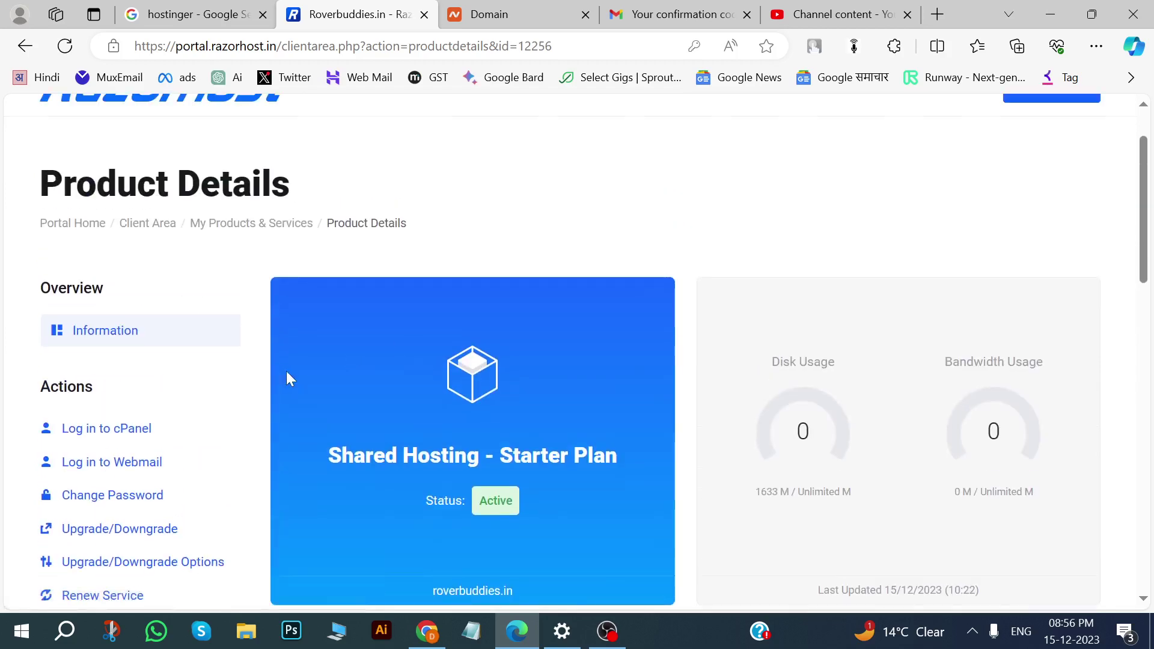
scroll(253, 270, up, 1)
scroll(889, 241, down, 1)
click(142, 429)
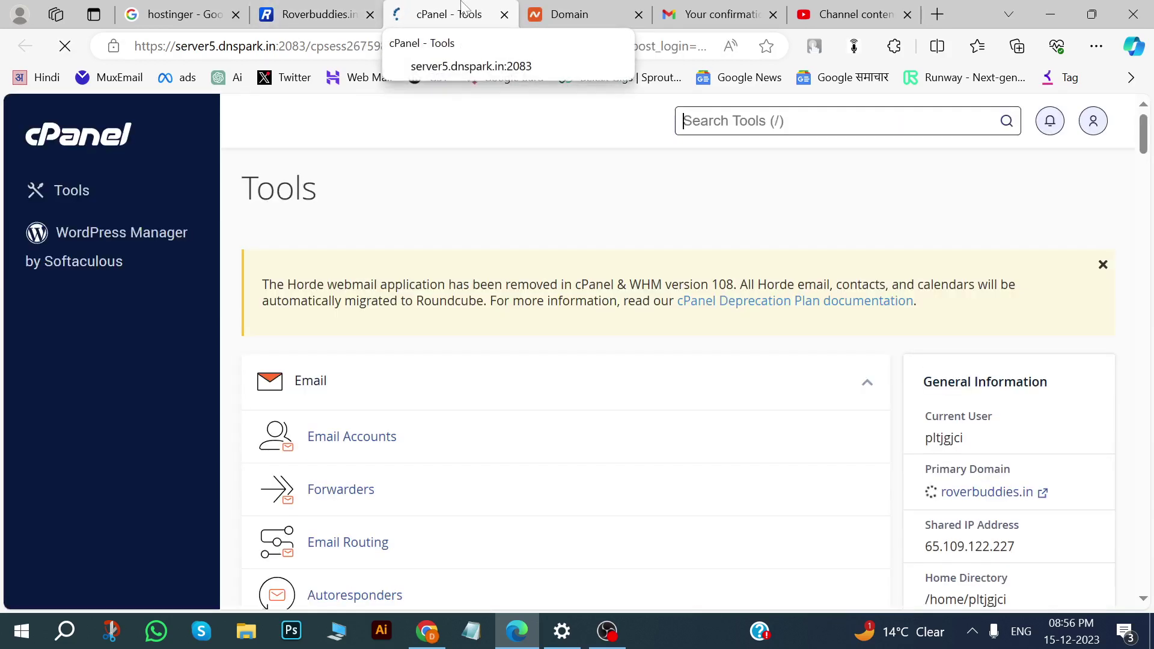
Search the cPanel tools for "domian" and open the Domains tool.
text(d)
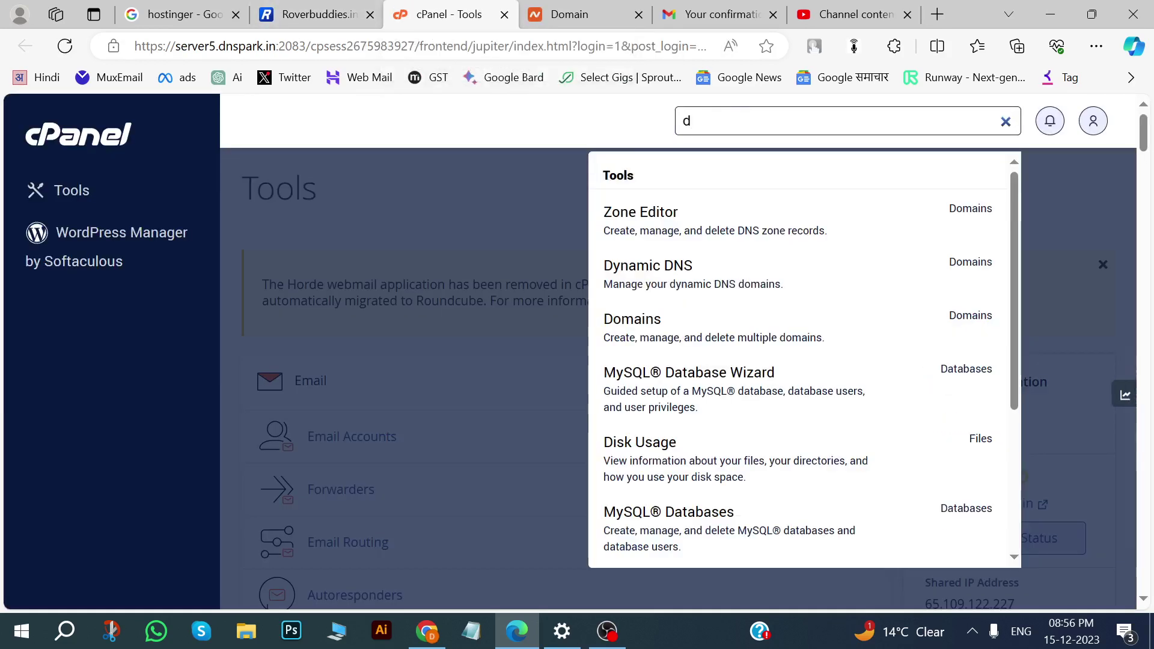
text(omian)
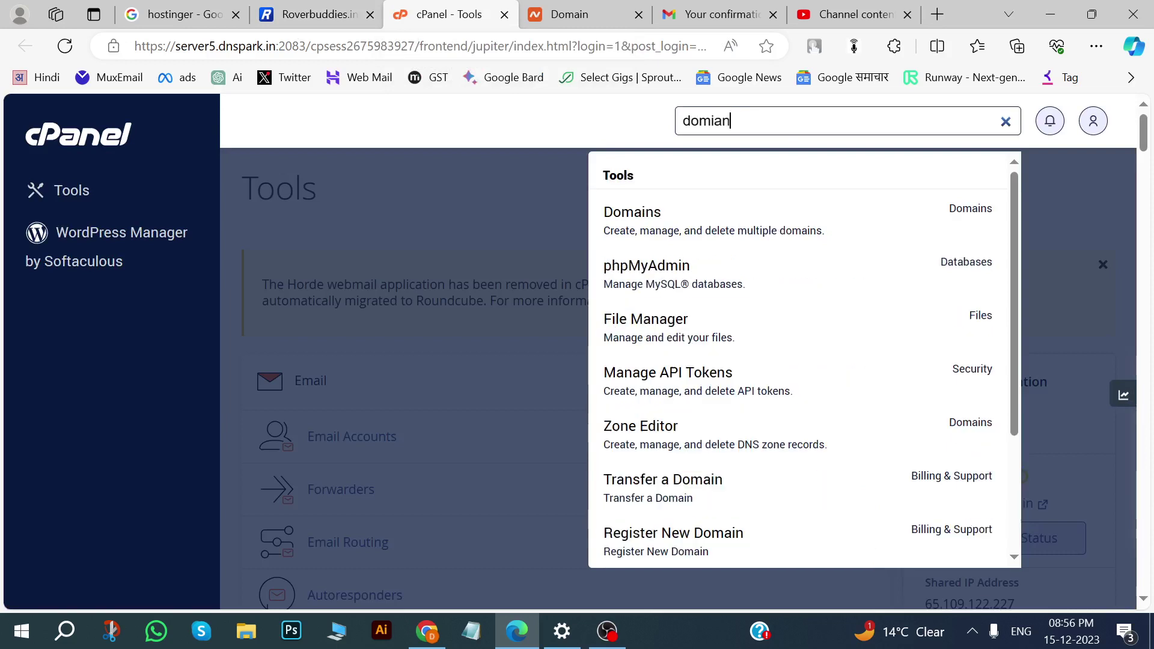
click(686, 227)
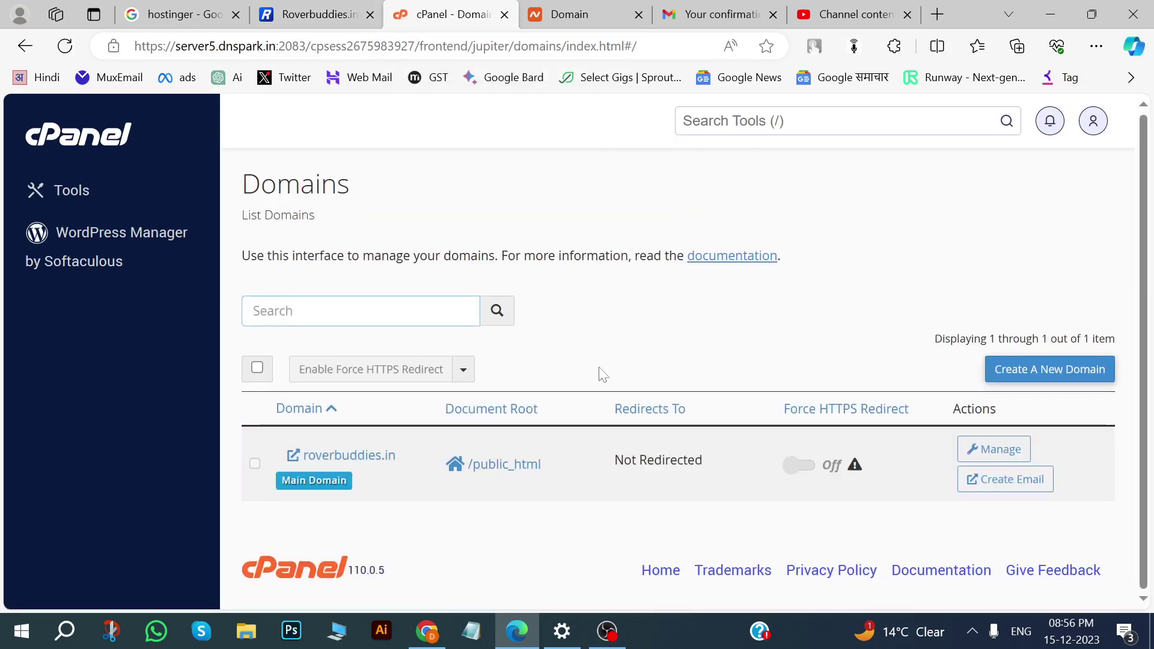
Try entering daya.co.in as a new domain in the Domains tool, then clear the domain name.
click(1044, 371)
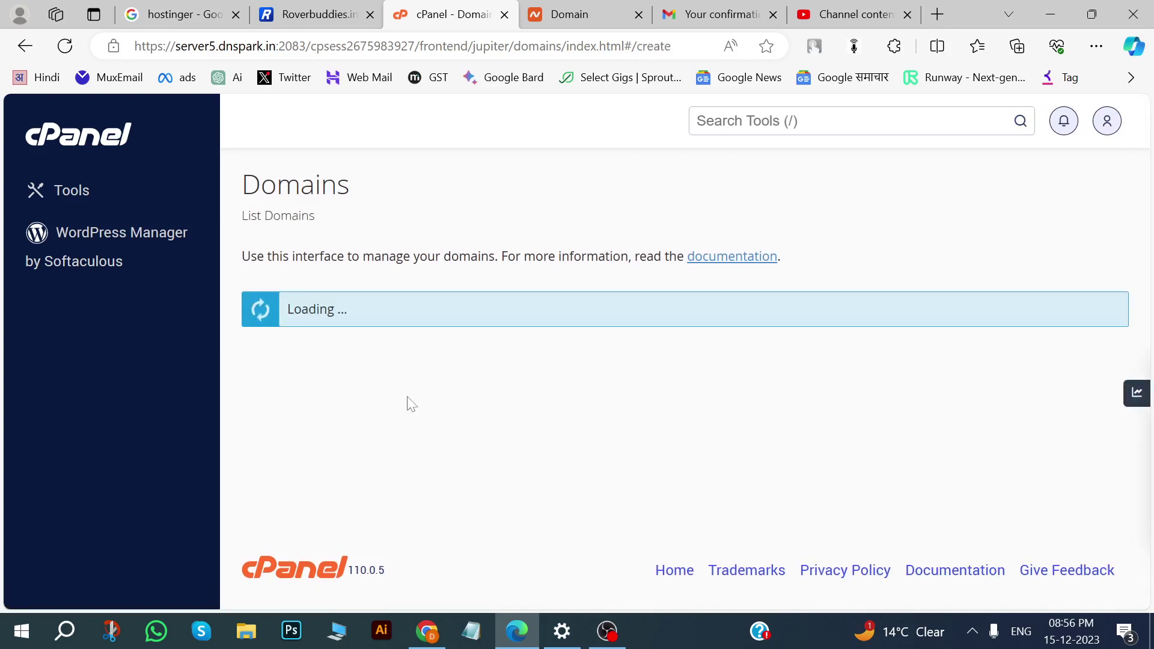
click(411, 400)
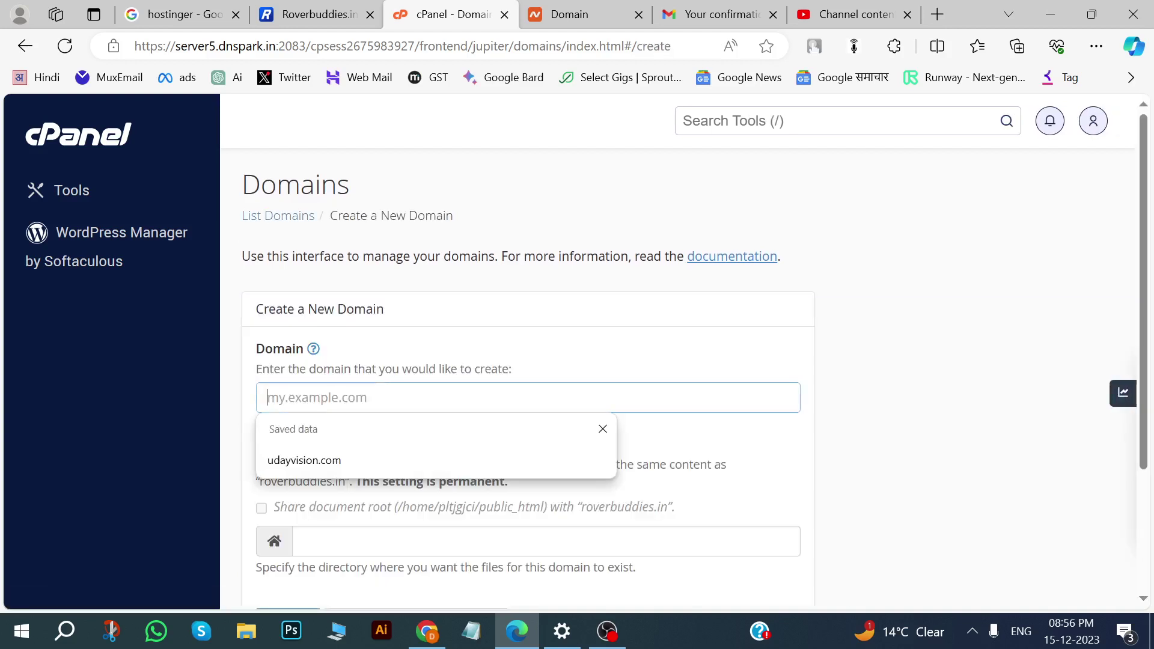
text(daya)
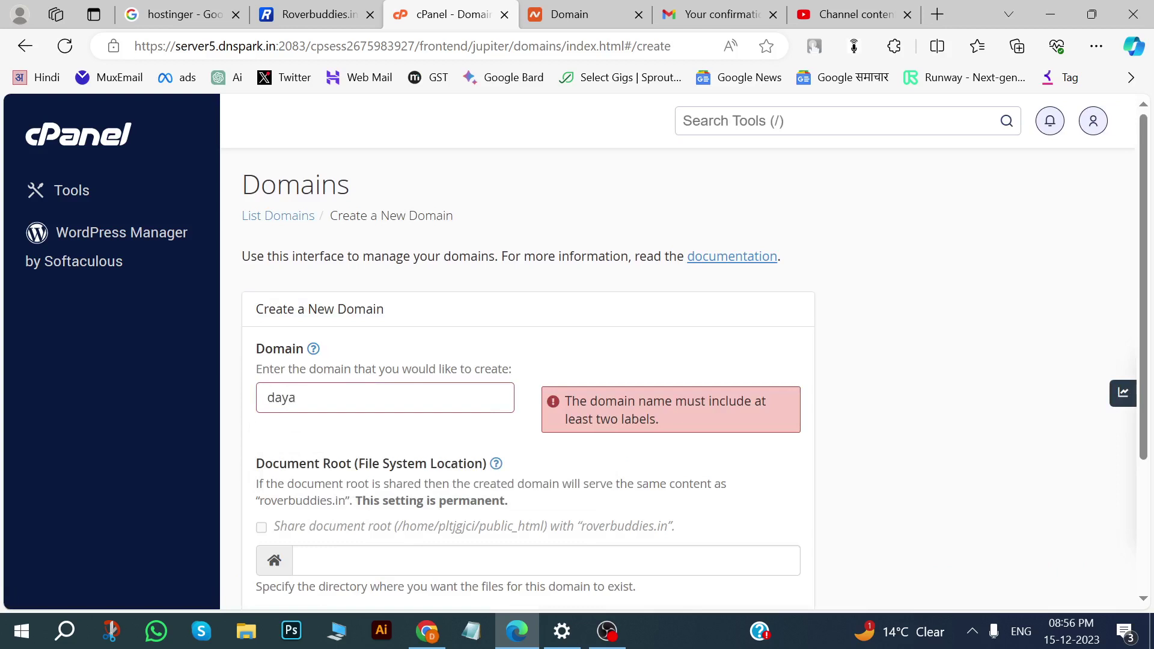
text(.co.in)
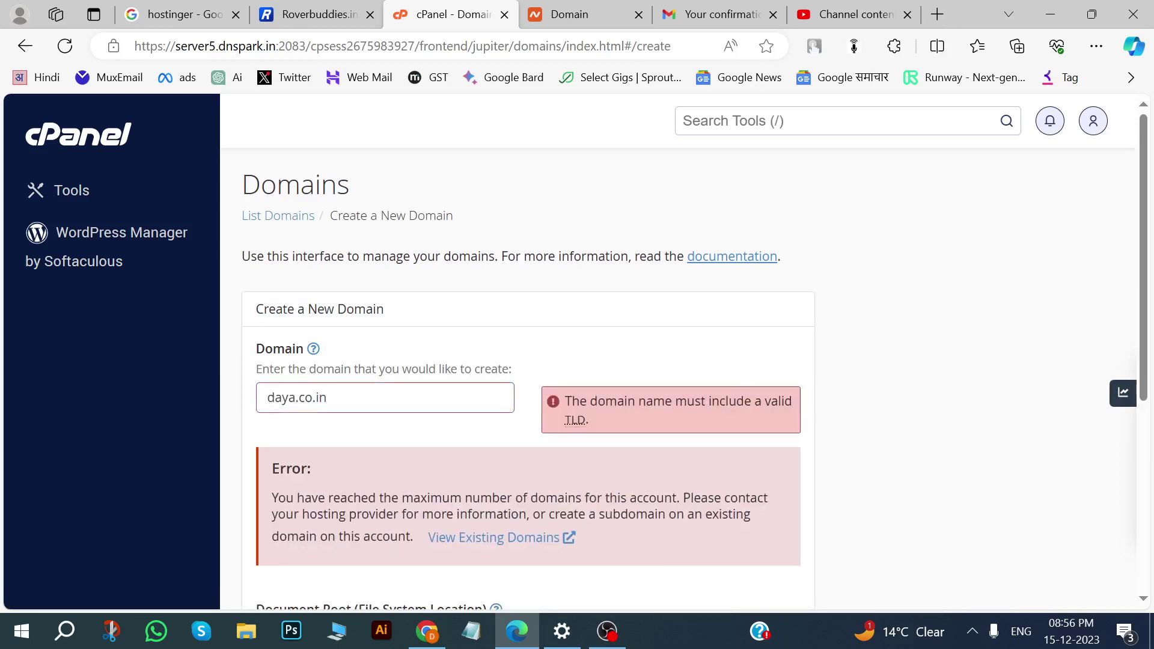
scroll(429, 428, down, 4)
scroll(430, 425, up, 1)
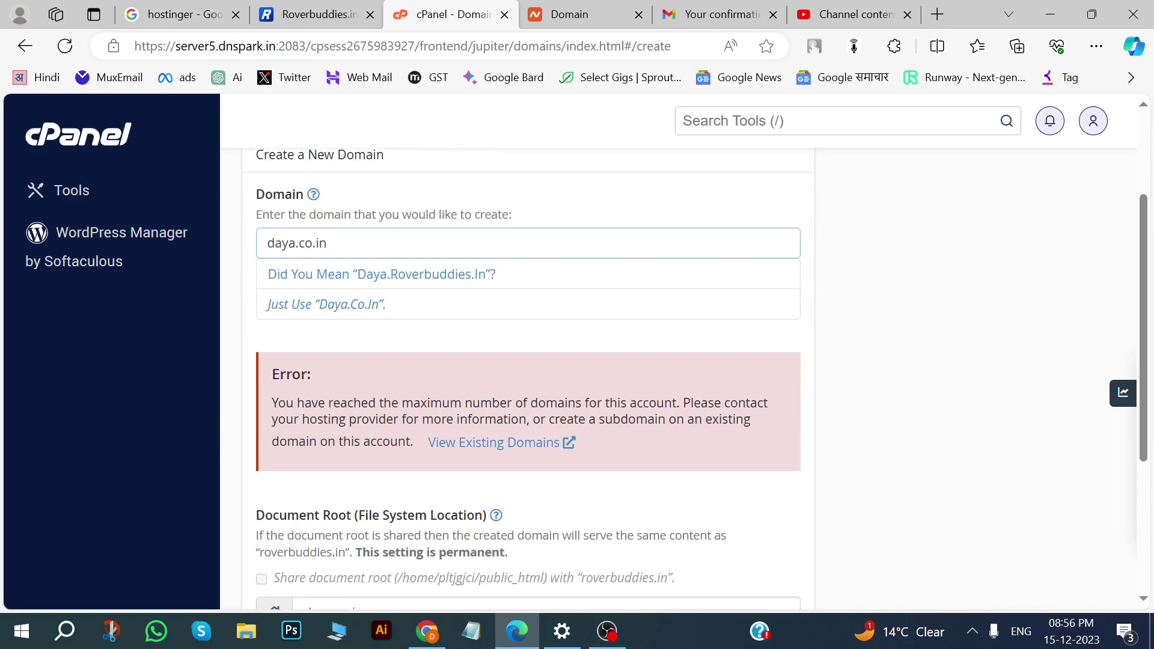
key(ctrl+a)
key(BackSpace)
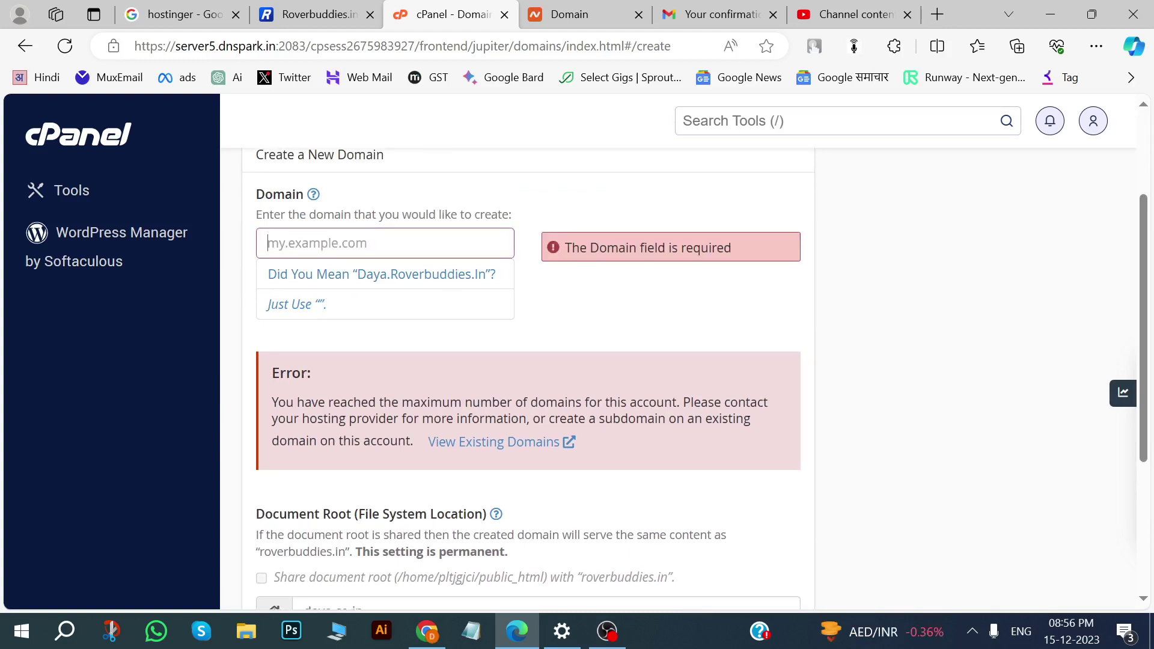
Examine the error notice and the document root settings on the Create a New Domain form.
scroll(531, 322, down, 2)
scroll(564, 351, up, 5)
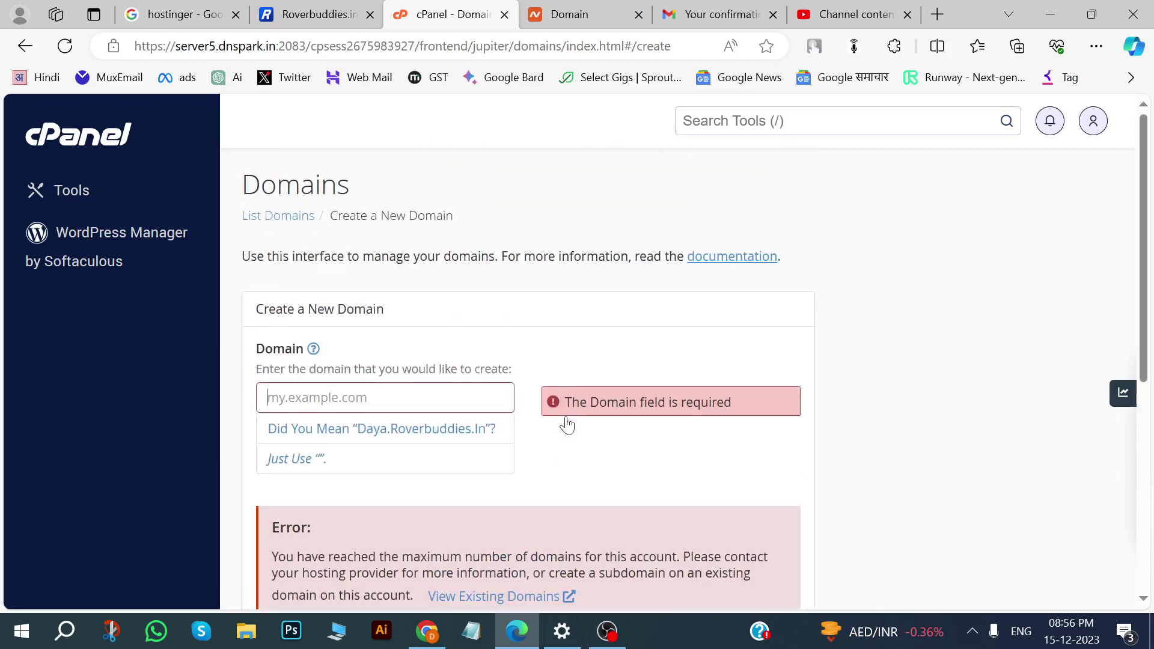
scroll(566, 425, down, 5)
scroll(567, 425, down, 2)
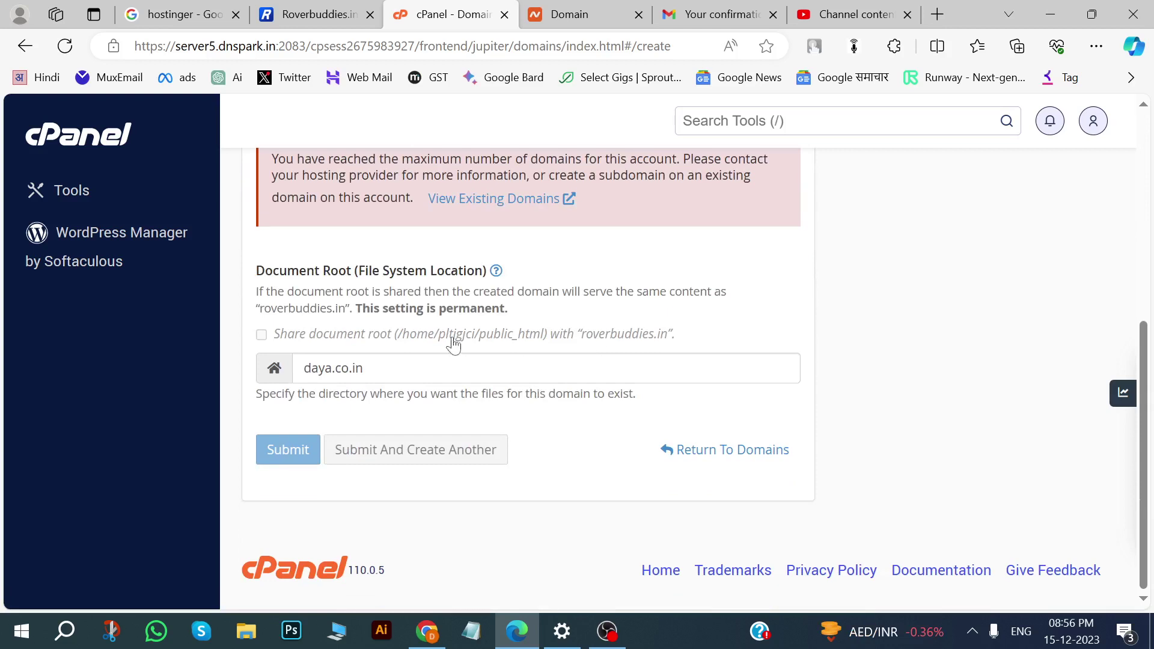
scroll(617, 334, up, 3)
drag(267, 322, 643, 358)
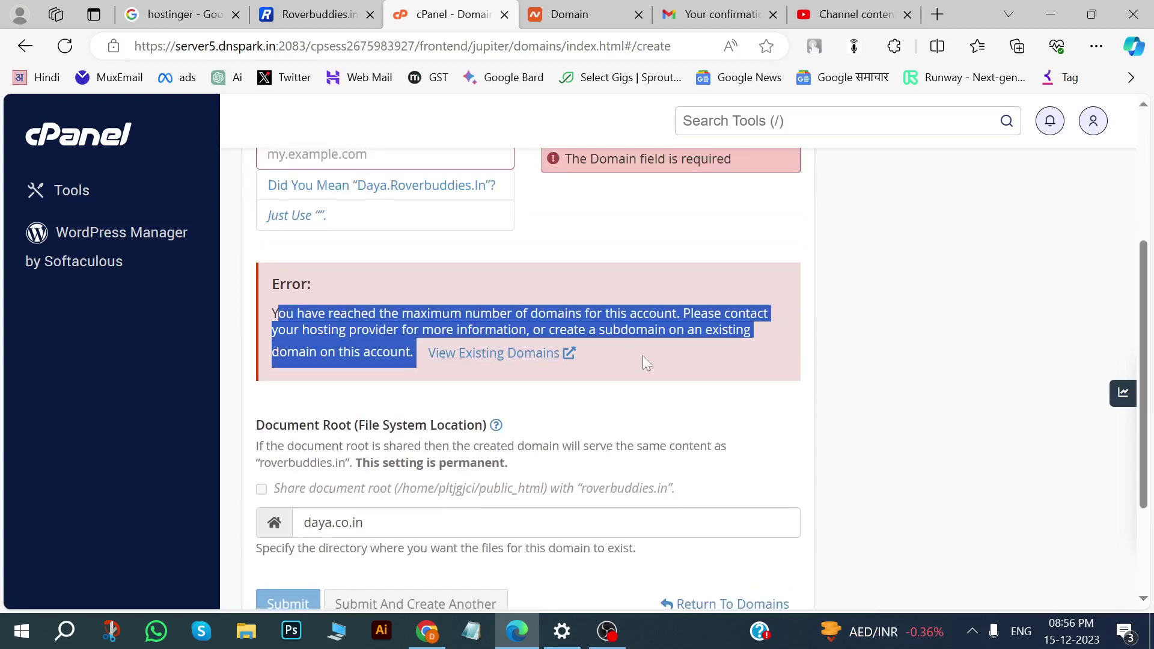
click(673, 385)
scroll(661, 415, up, 3)
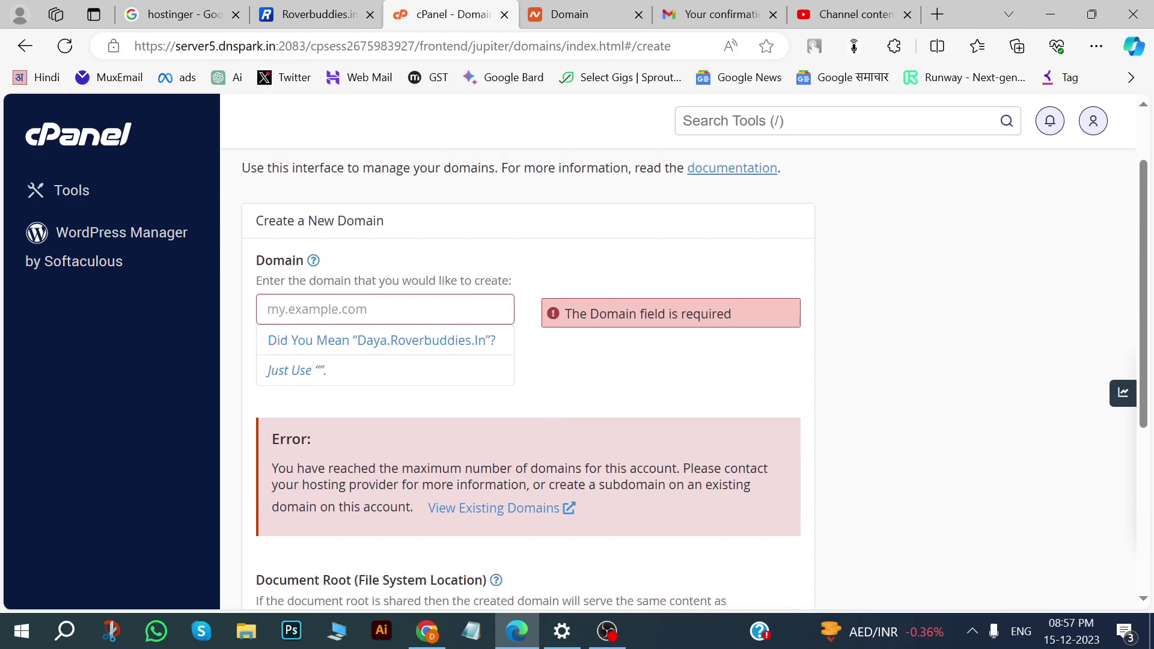
click(421, 309)
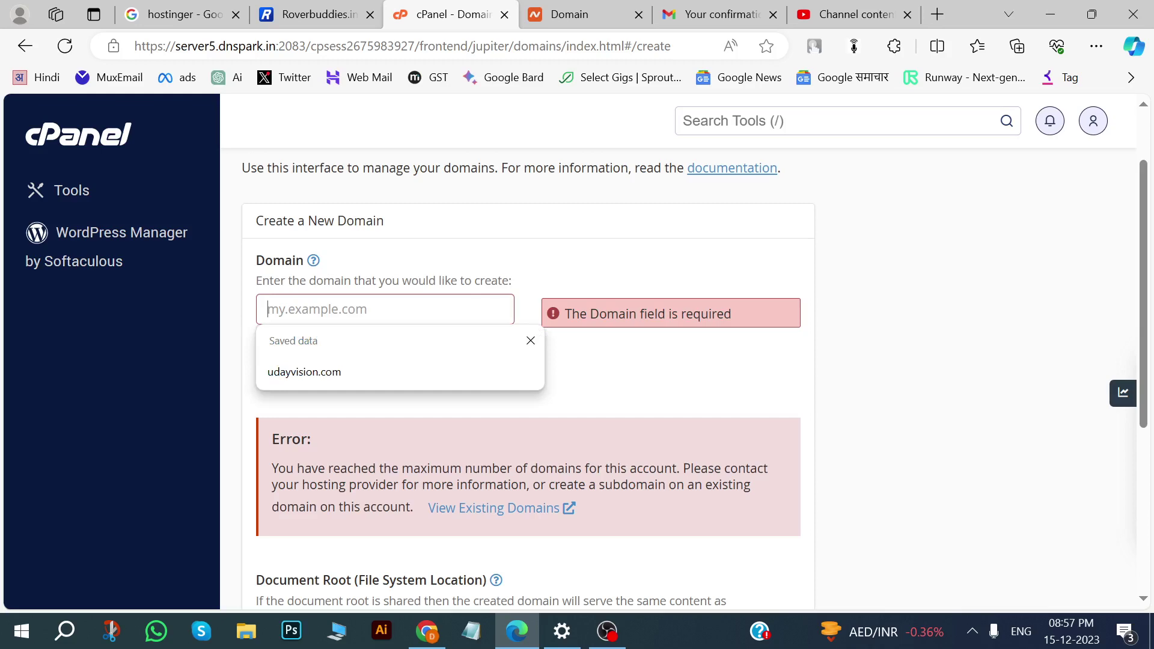
scroll(420, 309, down, 2)
Check the hosting plan's product details on the Razorhost portal and return to cPanel.
click(317, 14)
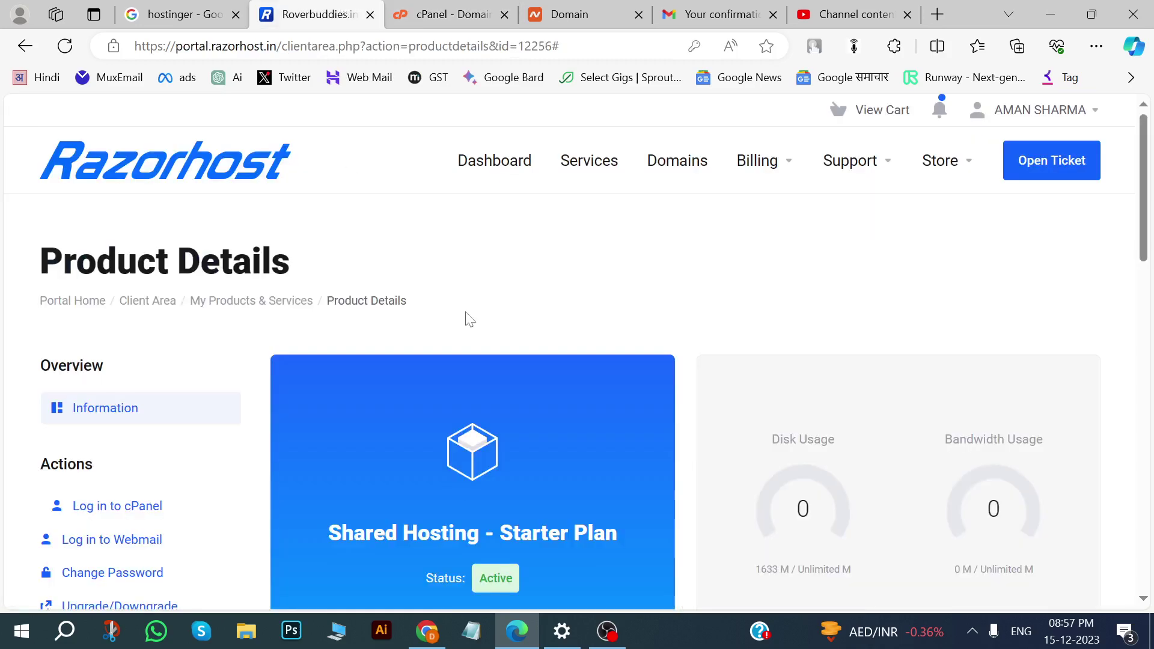
scroll(470, 327, down, 2)
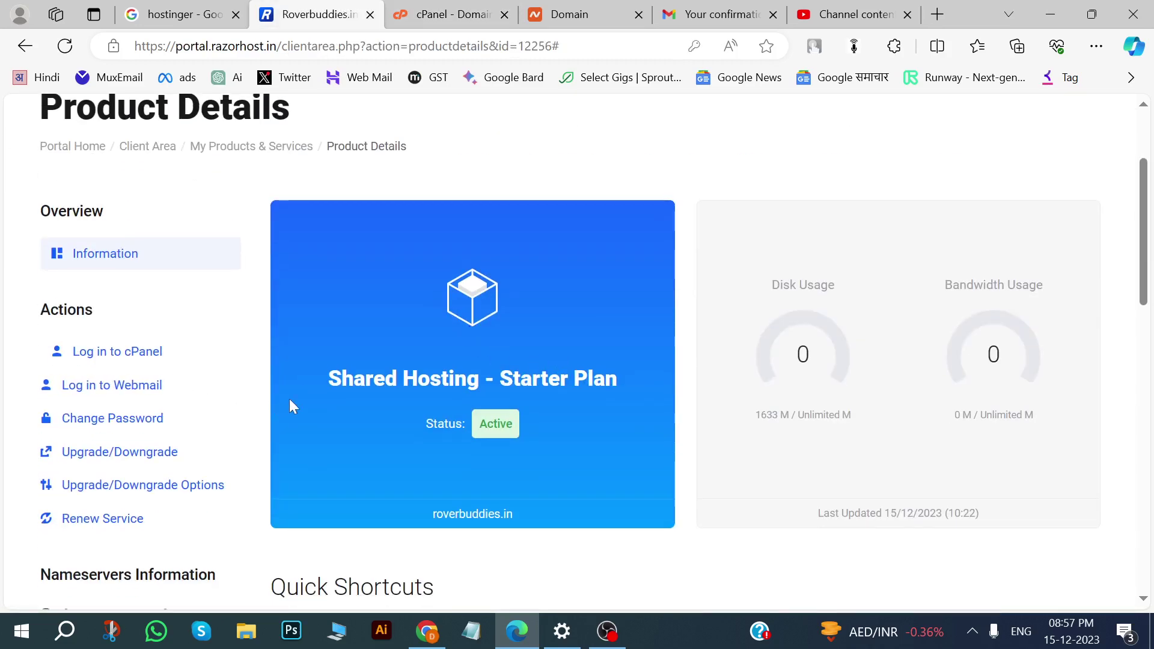
click(448, 15)
Go back to the cPanel tools overview and open the File Manager from the Files section.
scroll(720, 232, up, 3)
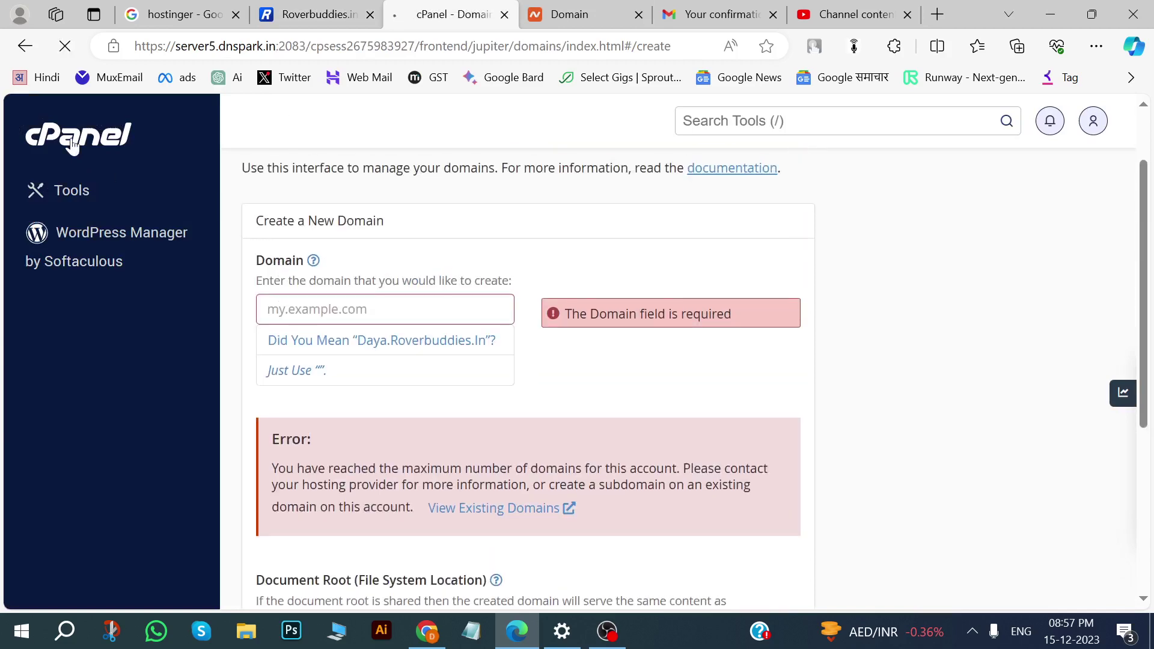
scroll(465, 348, down, 3)
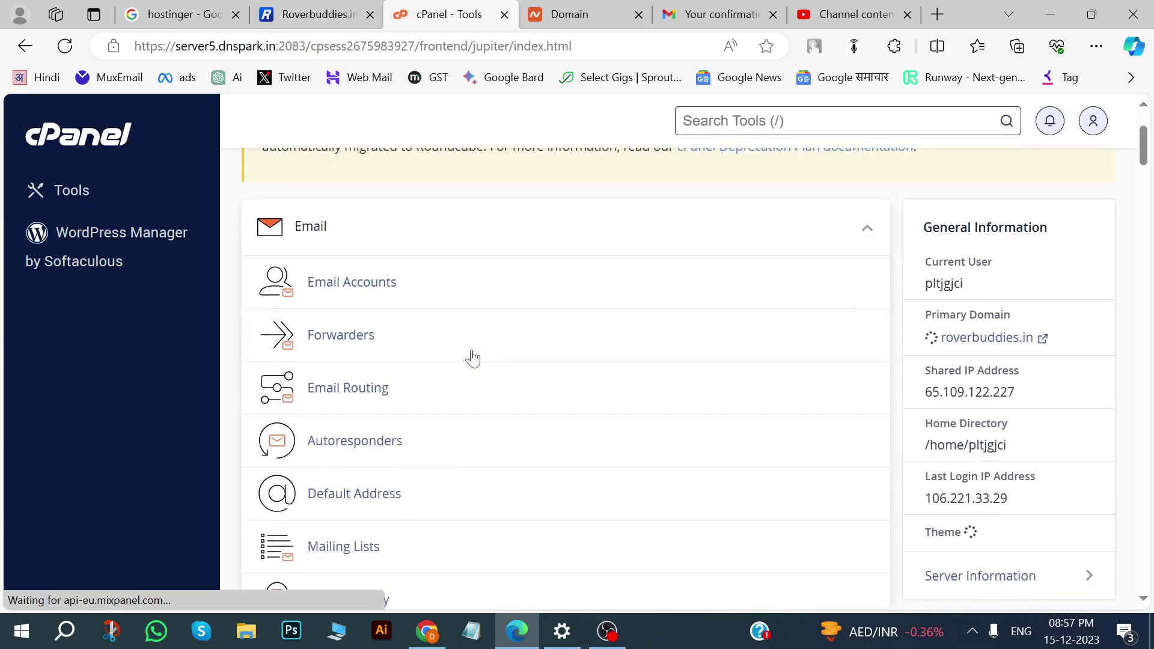
scroll(473, 358, down, 20)
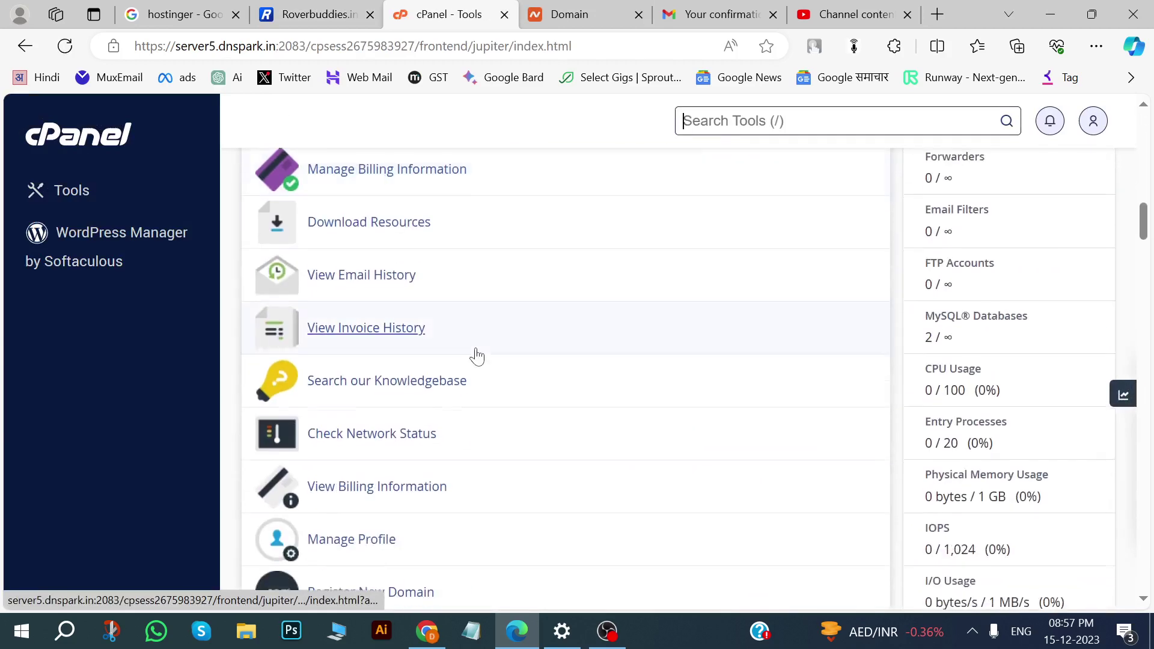
scroll(474, 355, down, 10)
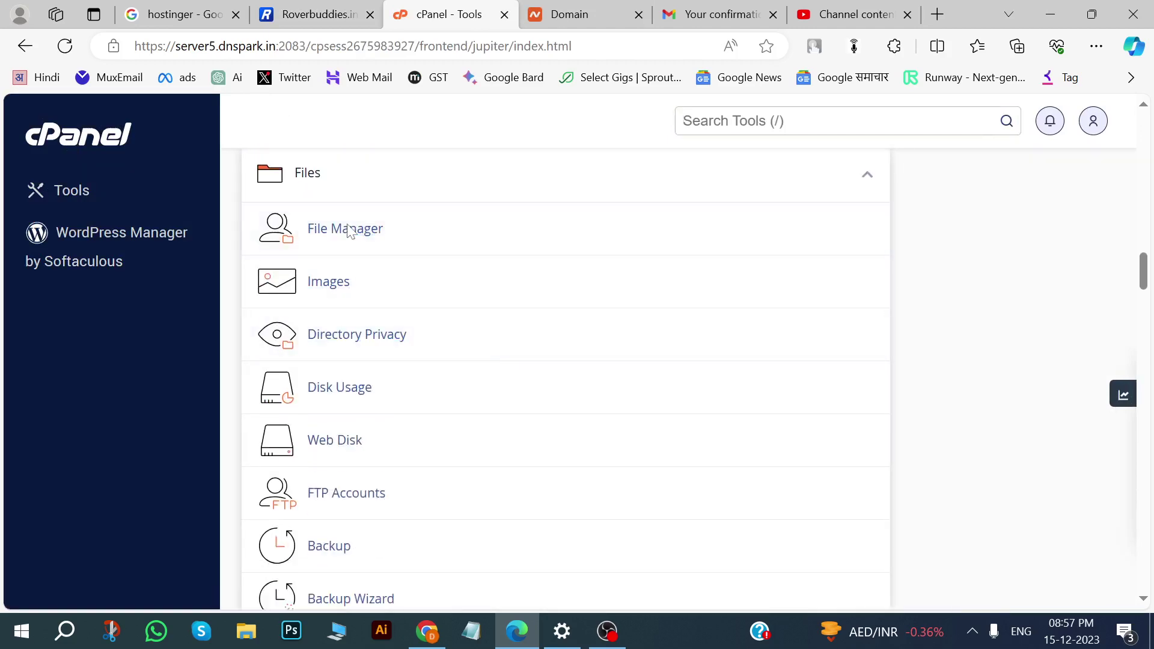
click(350, 232)
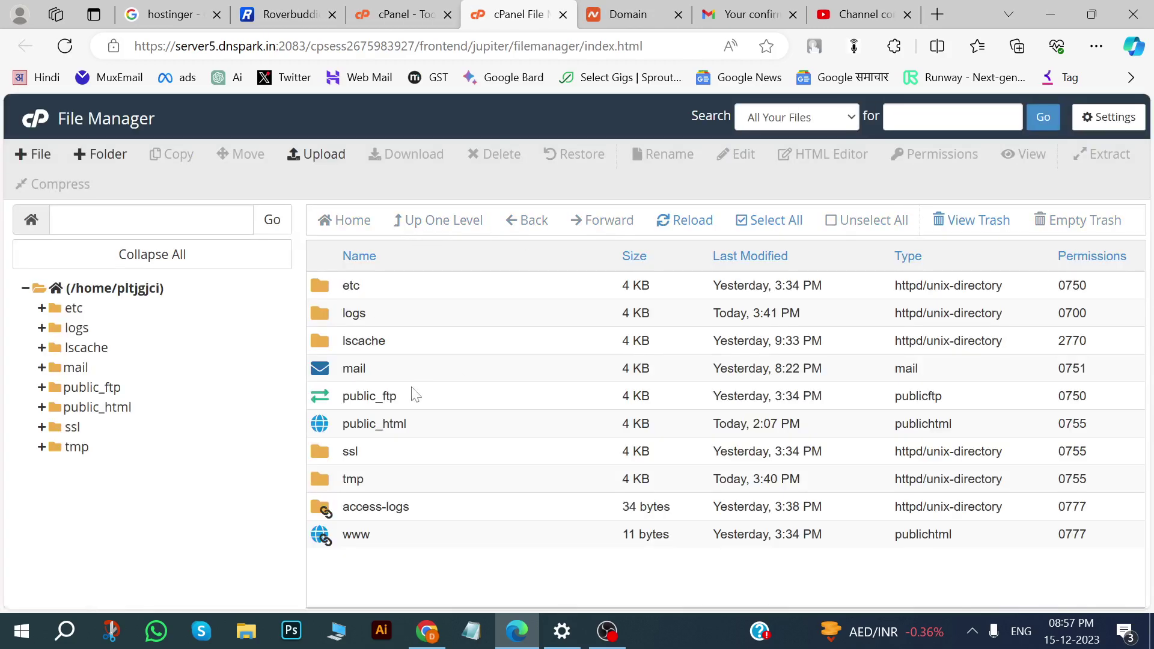
Look through the public_ftp and public_html folders in the File Manager and return to the home directory.
double_click(330, 395)
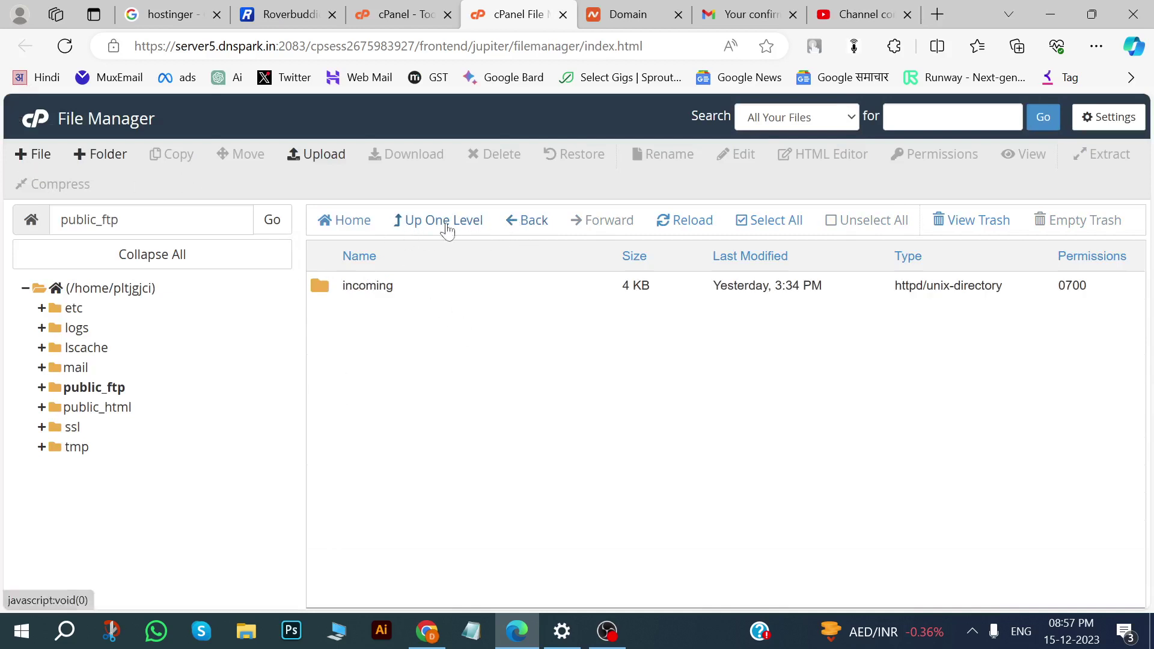
click(348, 220)
double_click(338, 431)
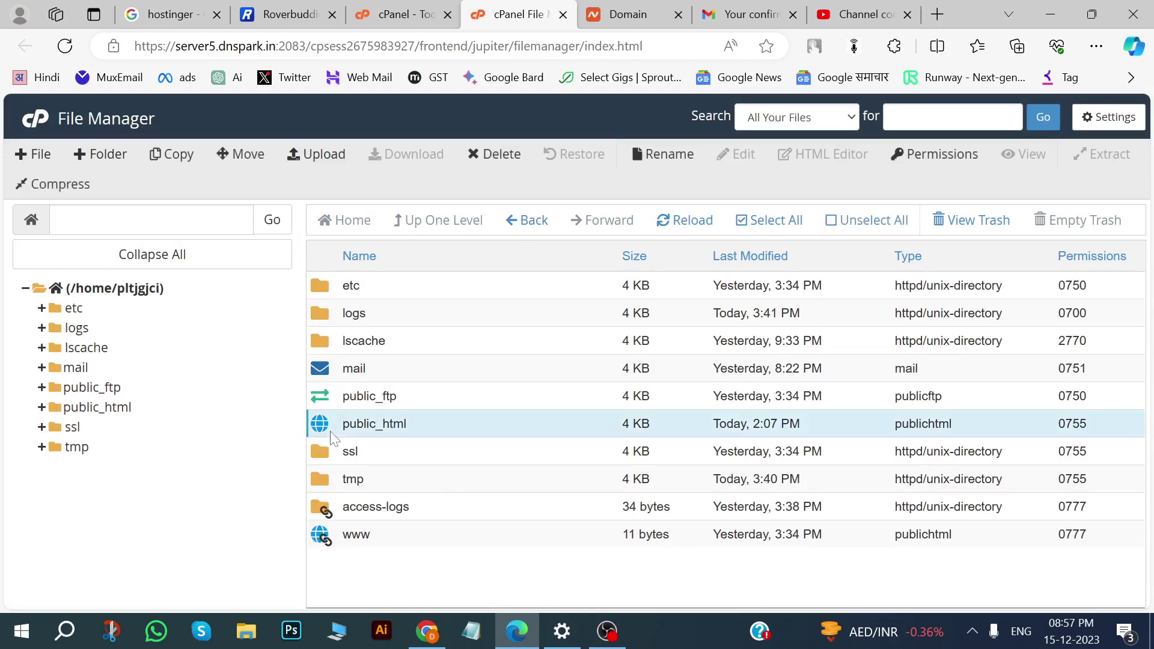
scroll(448, 421, down, 10)
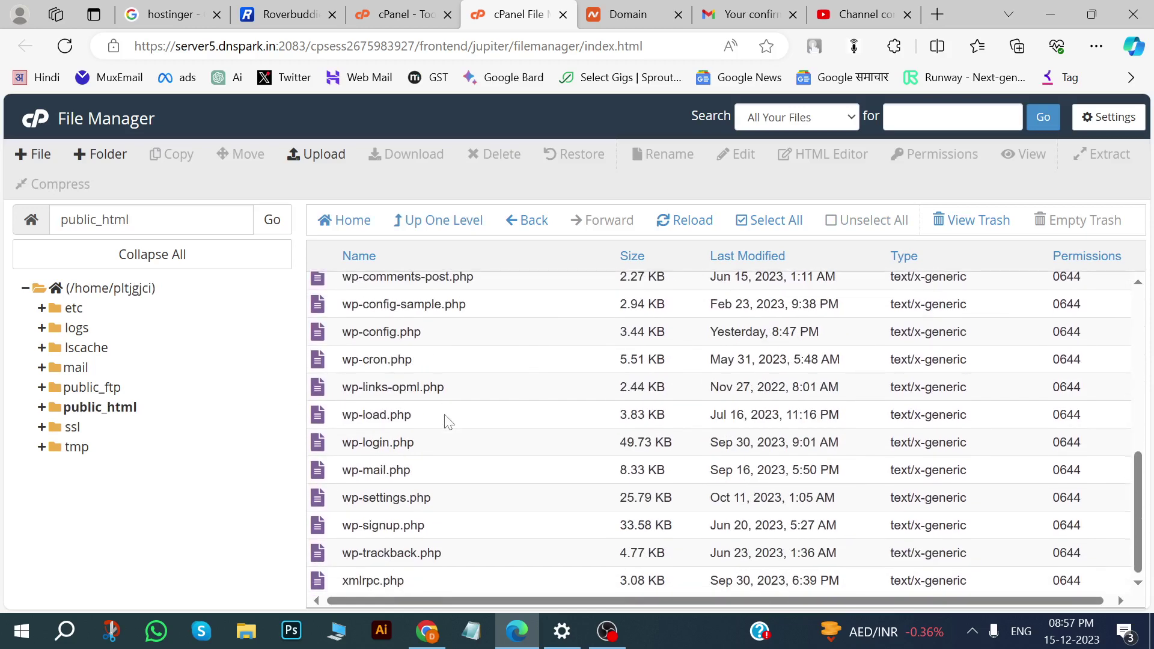
scroll(448, 420, up, 6)
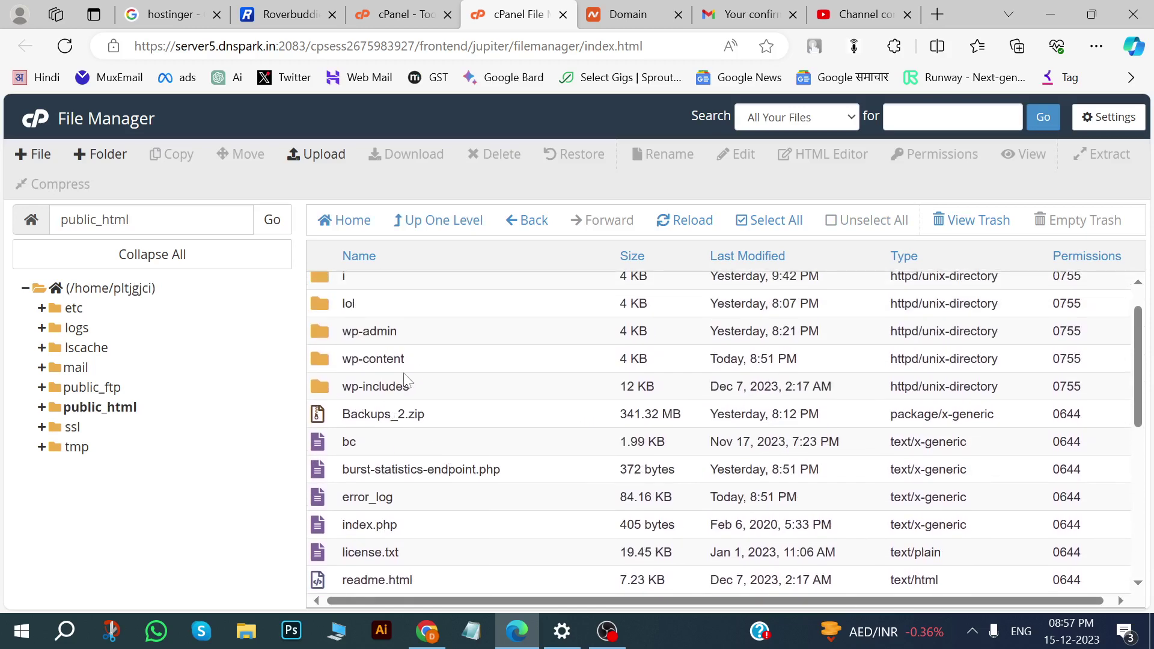
scroll(406, 380, up, 2)
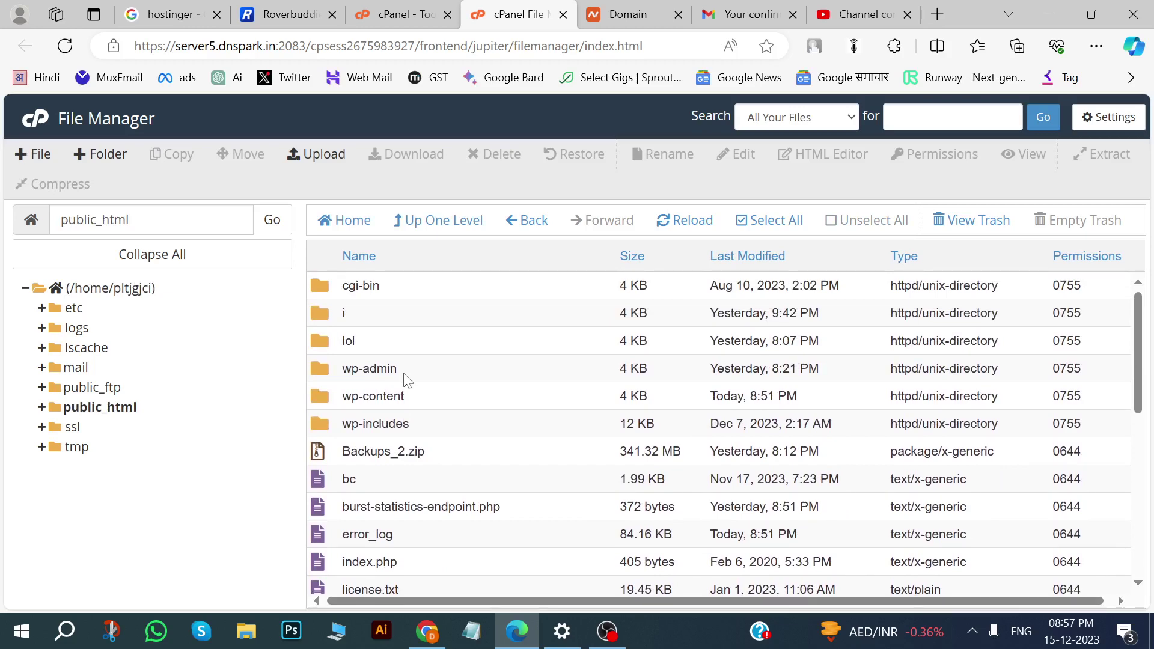
scroll(406, 380, down, 1)
scroll(421, 397, up, 1)
click(528, 221)
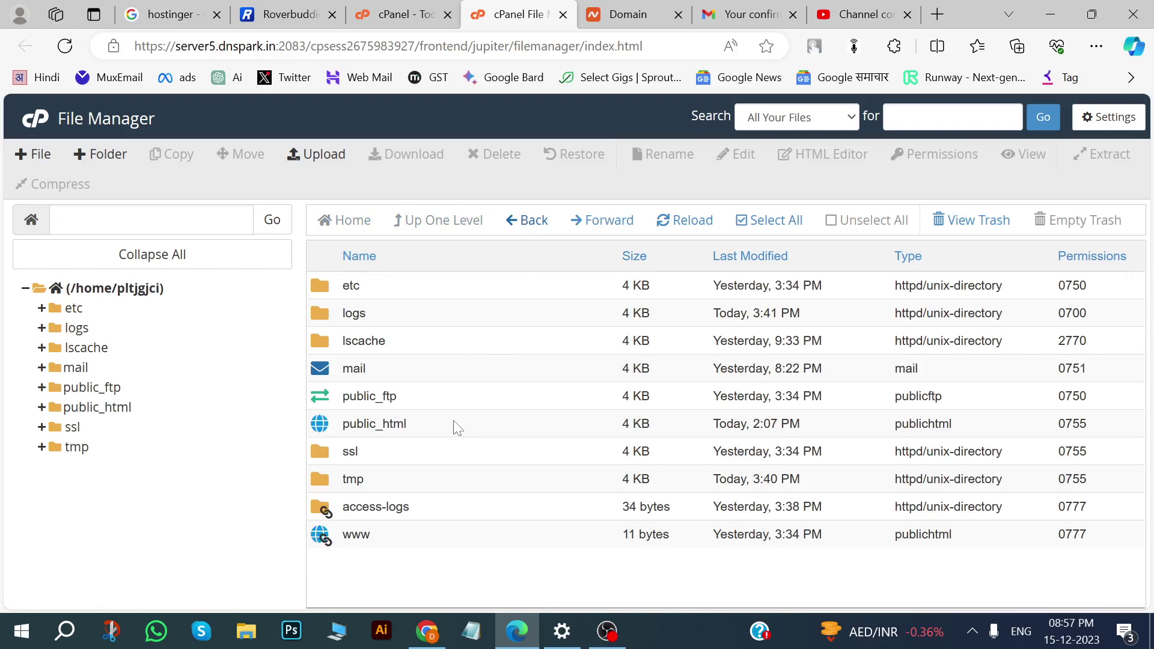
Return to the cPanel tools overview, search for "doma" and open the Domains tool.
click(282, 13)
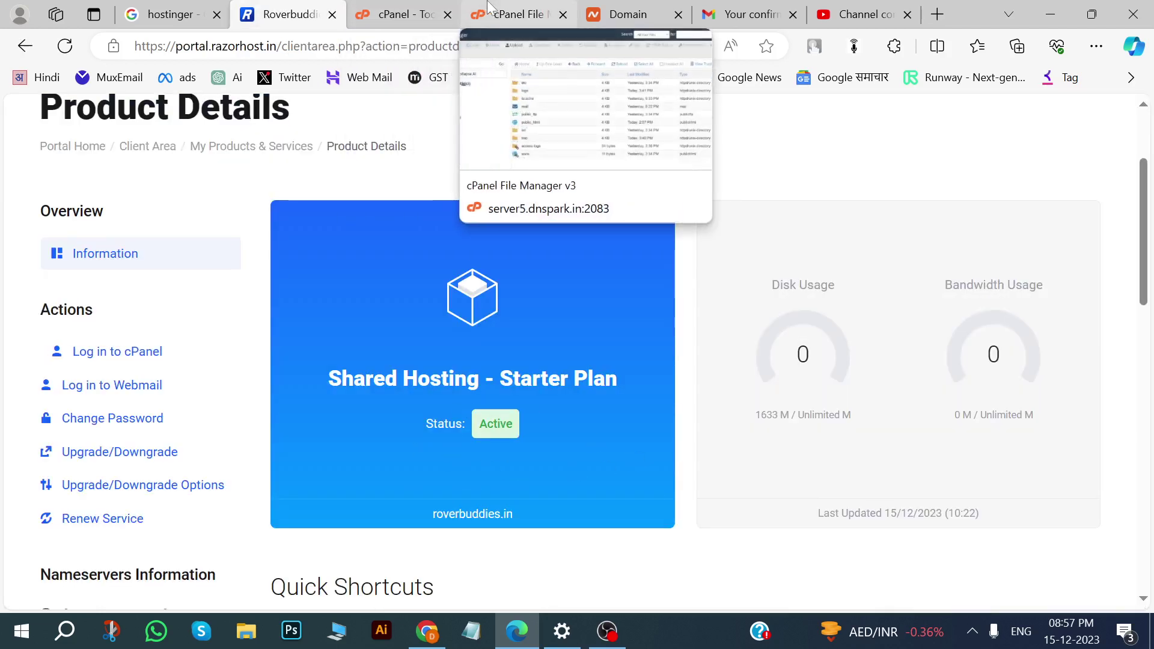
click(397, 14)
scroll(442, 396, down, 2)
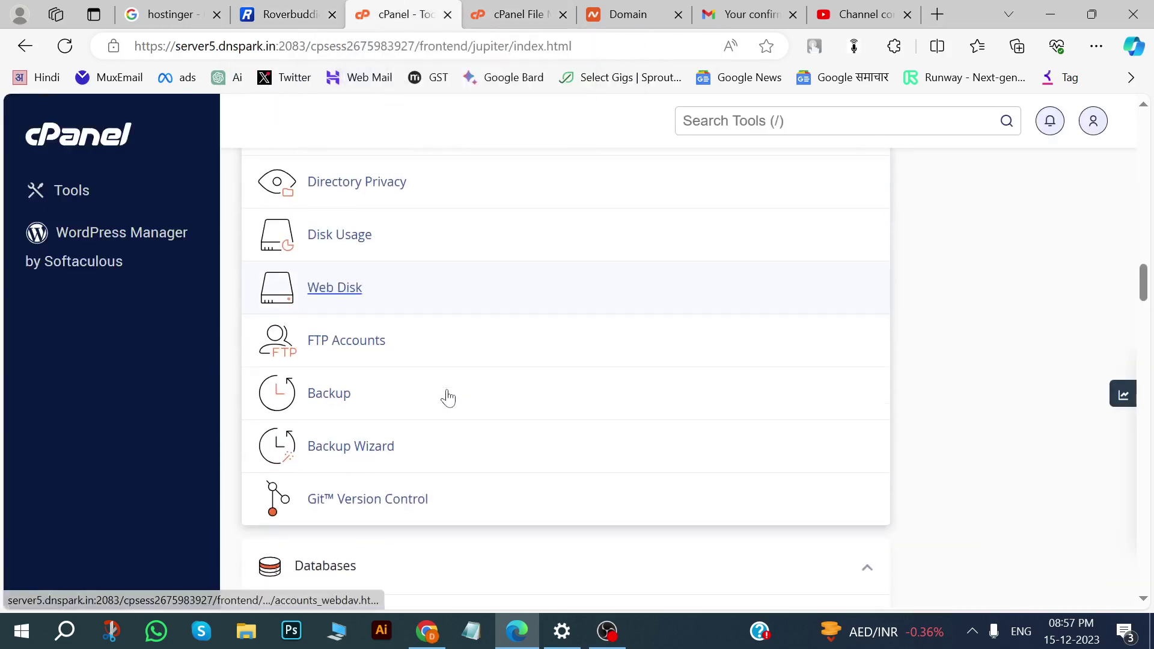
scroll(446, 394, up, 4)
text(/dom)
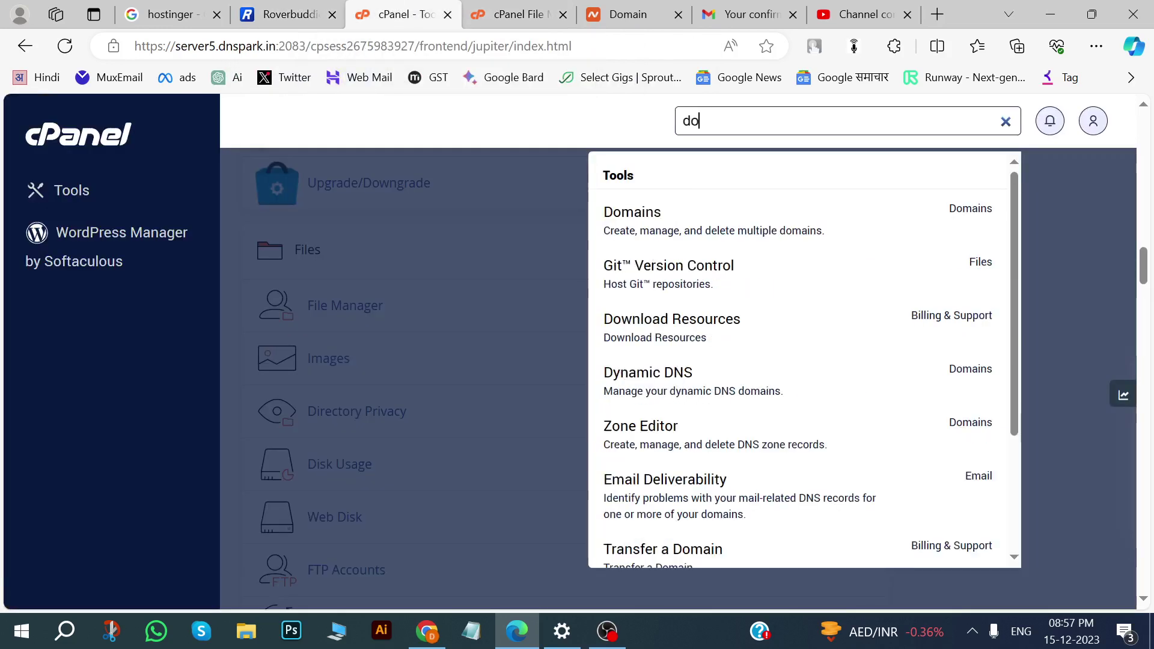
text(a)
click(775, 223)
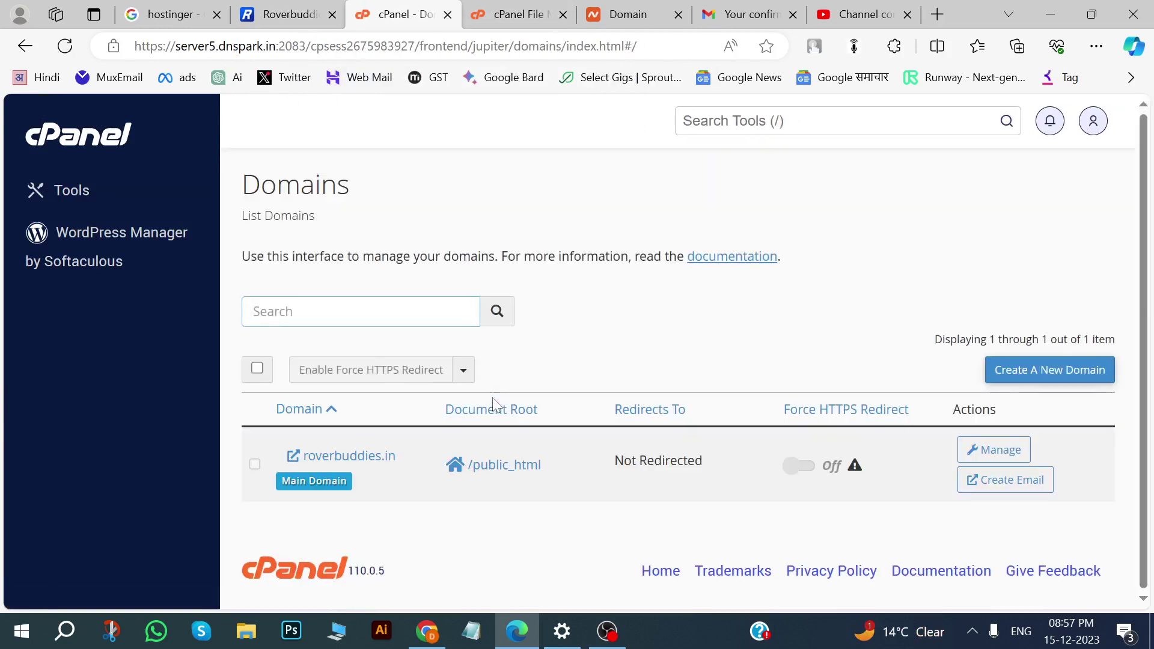
Fill in the new domain form with daya.co.in as the domain and submit it.
click(1041, 371)
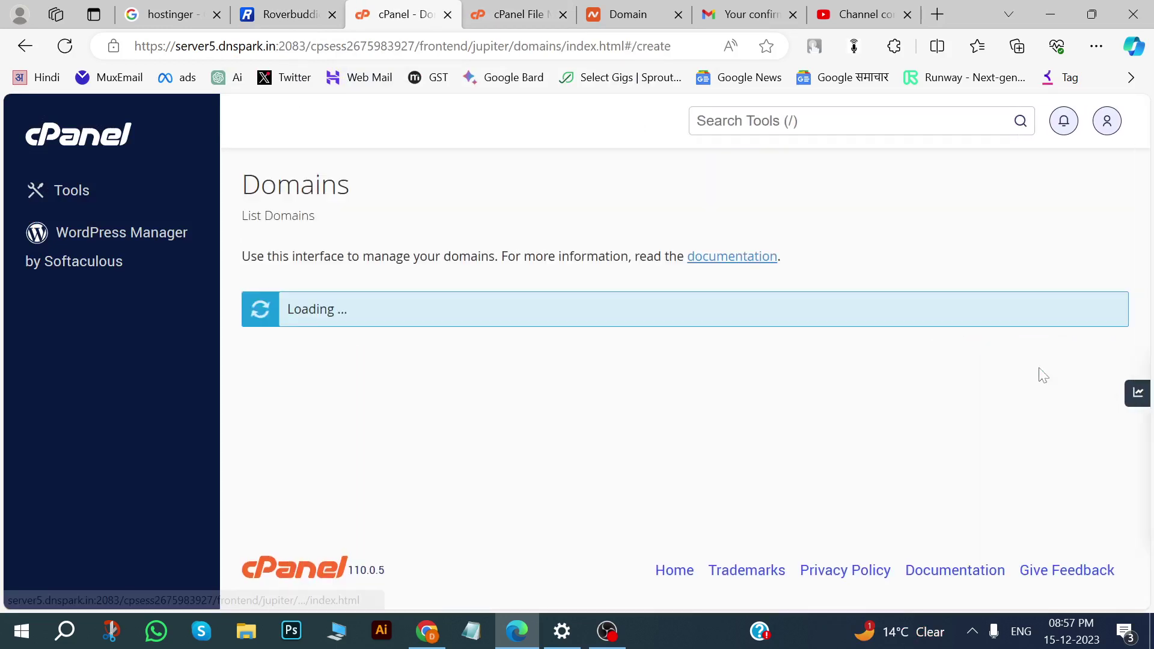
click(355, 402)
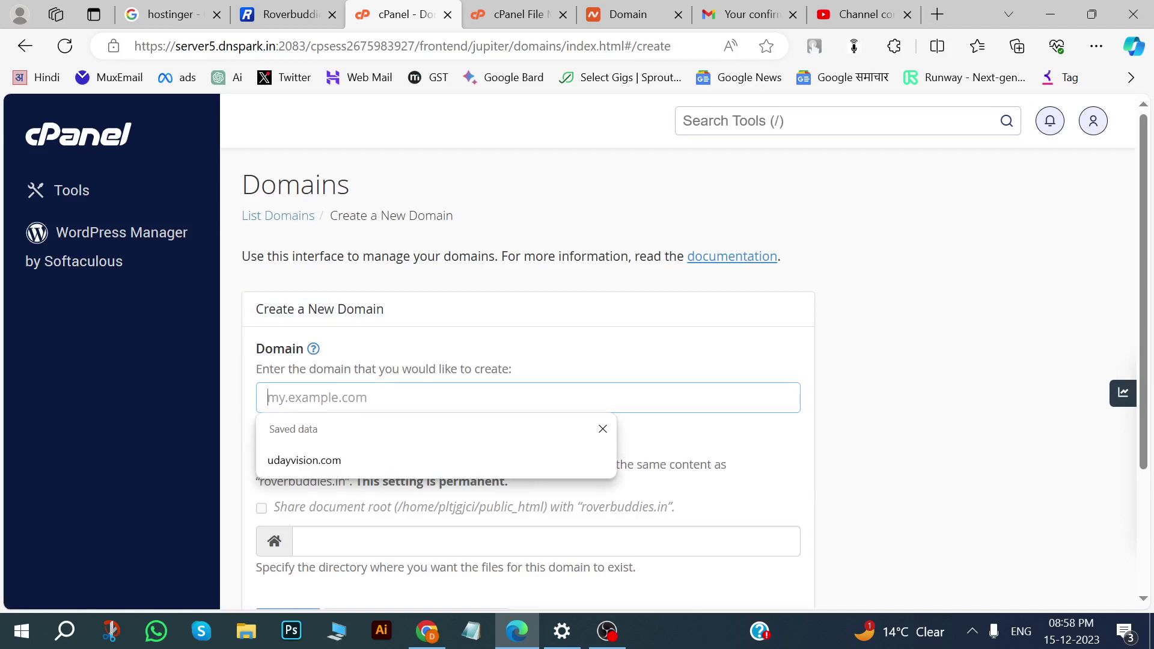
text(daya)
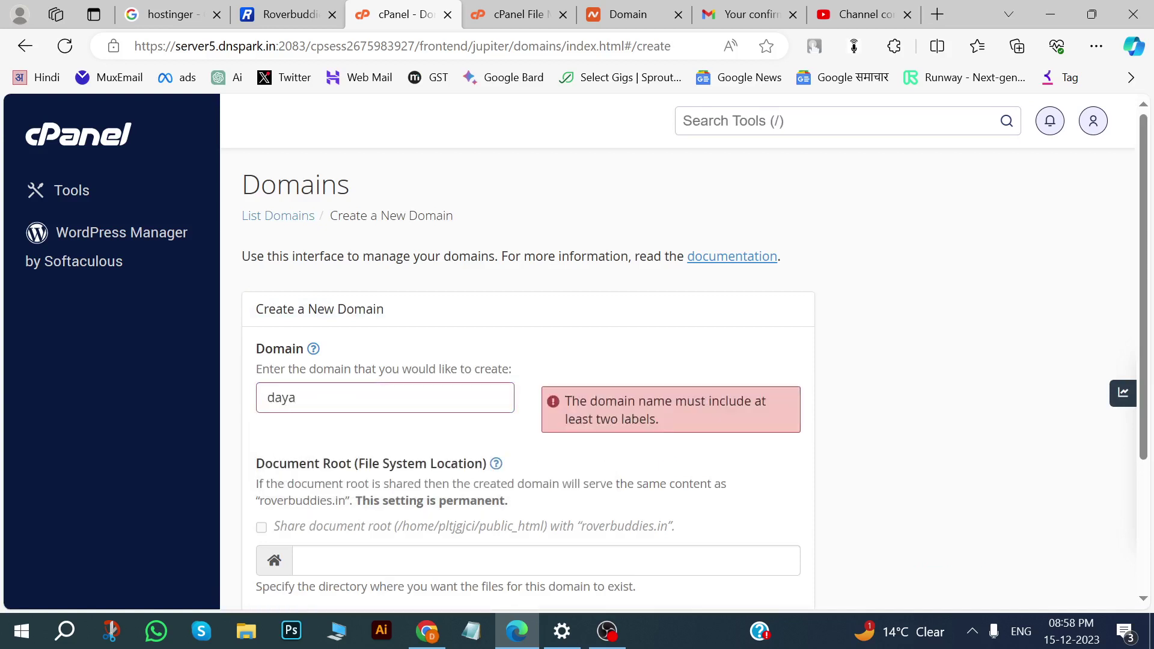
text(.co.in)
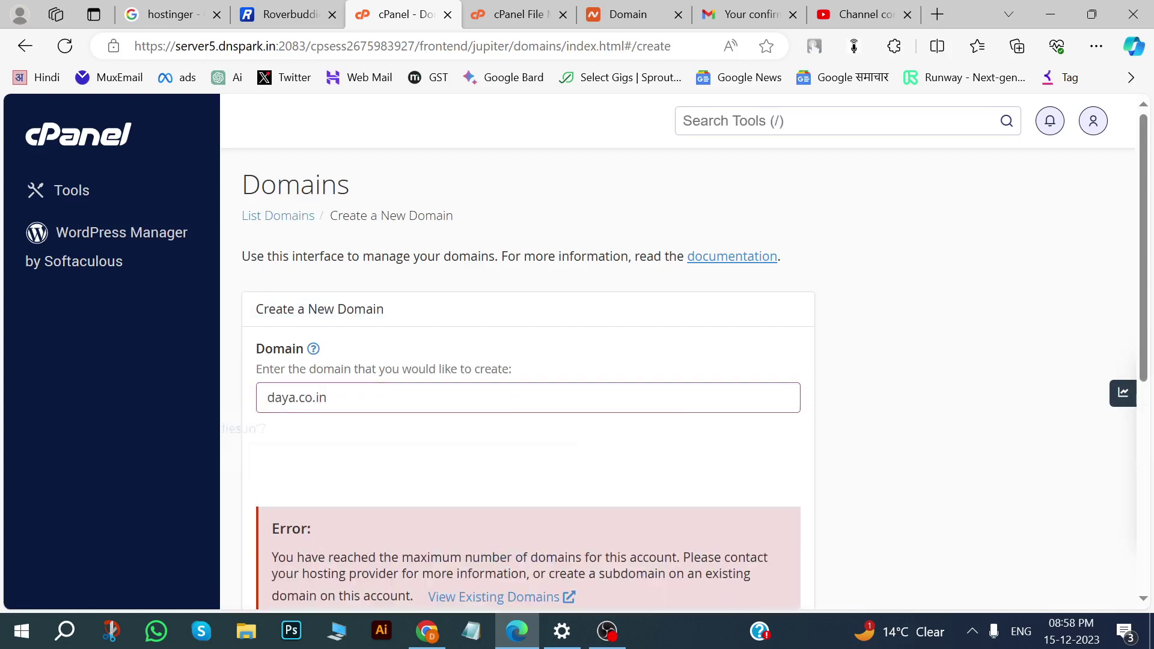
scroll(356, 415, down, 5)
click(286, 448)
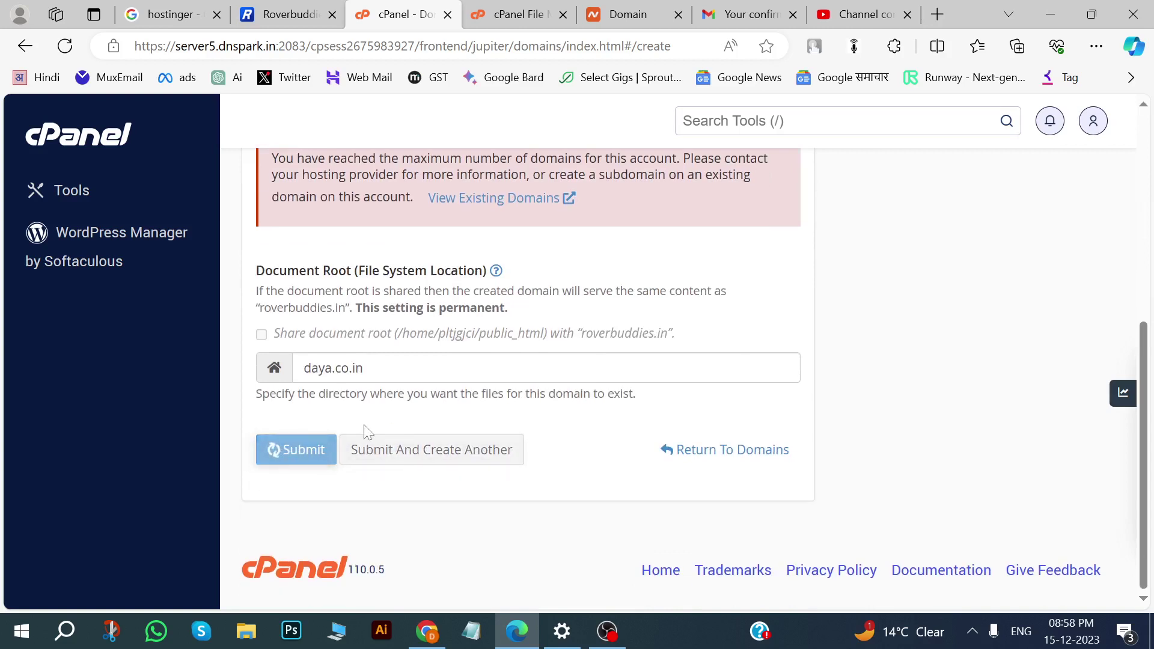
Switch to the File Manager and open the public_html folder.
key(ctrl+Tab)
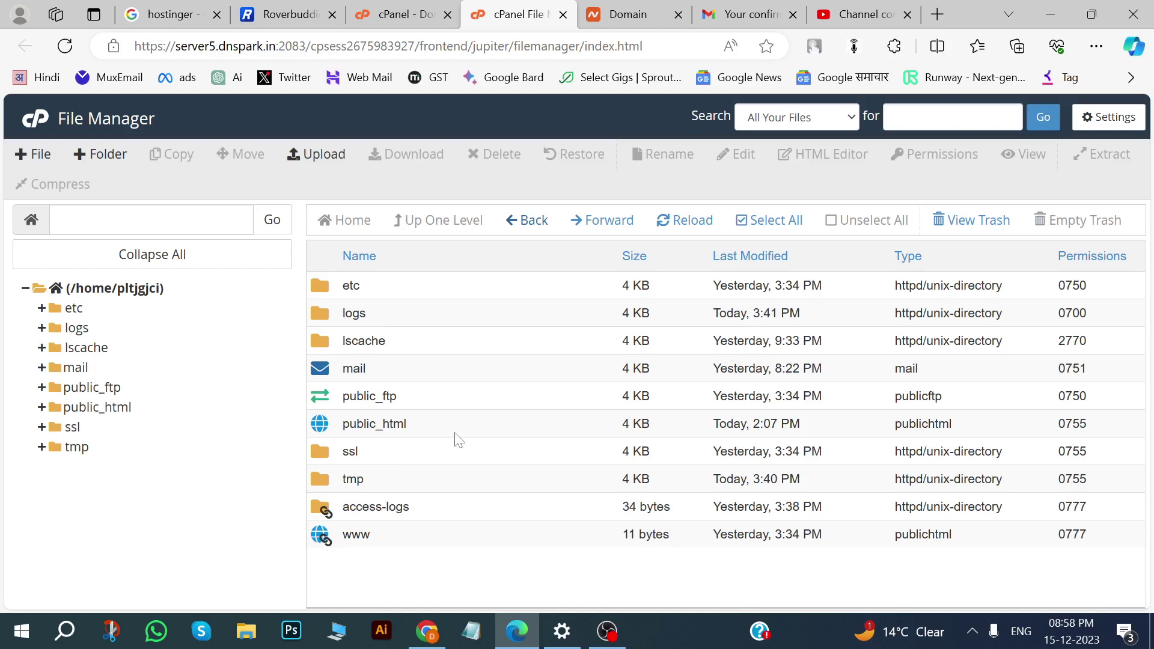
double_click(481, 430)
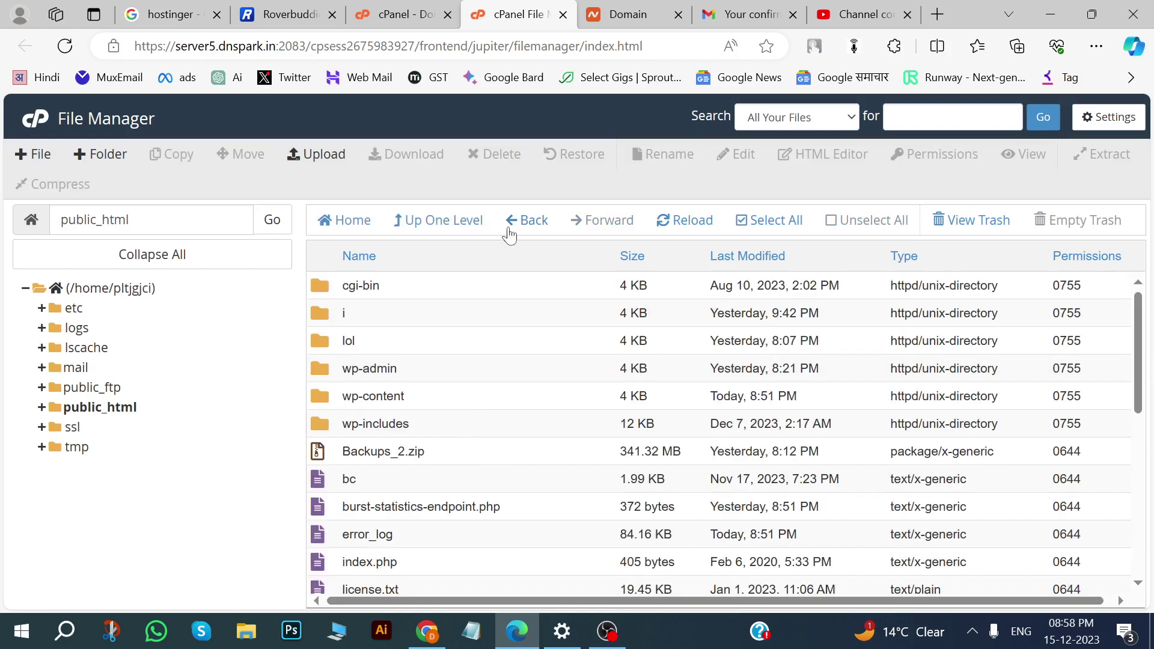
Open the roverbuddies.in website in a new browser tab.
click(937, 14)
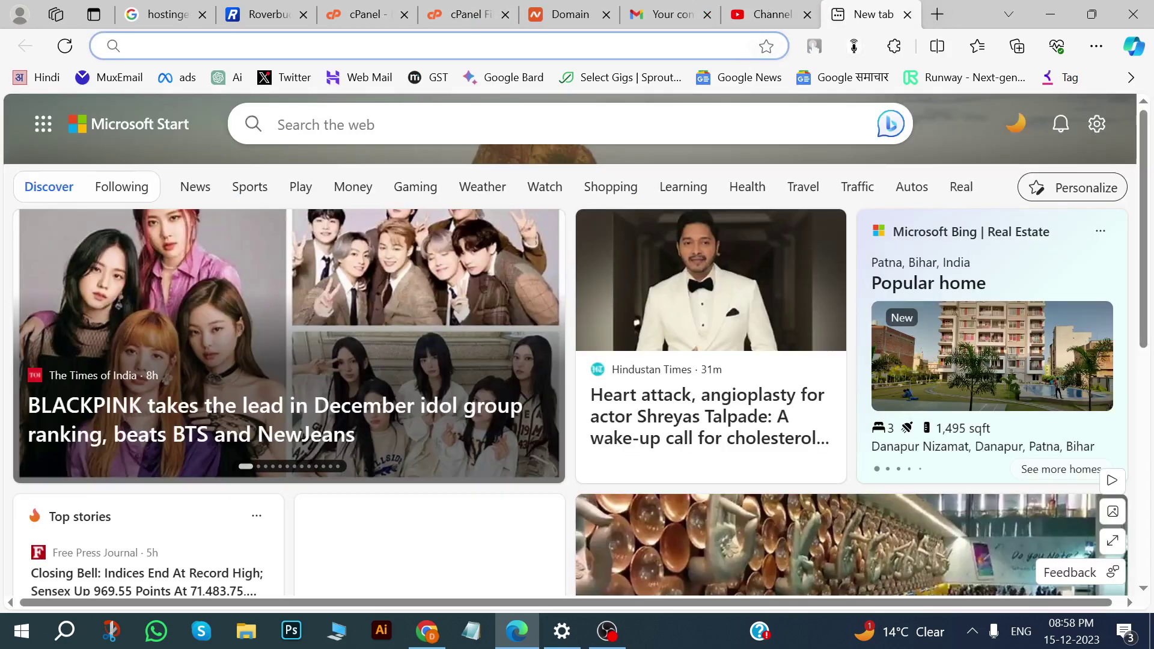
text(ro)
text(verbuddies.in)
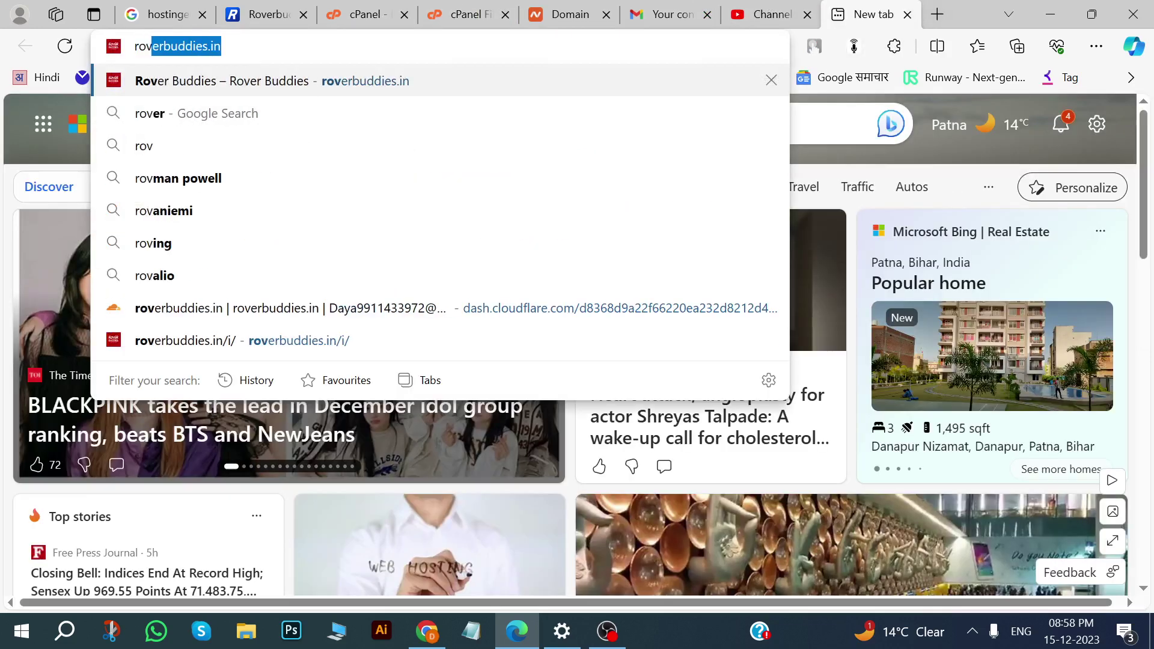
key(Return)
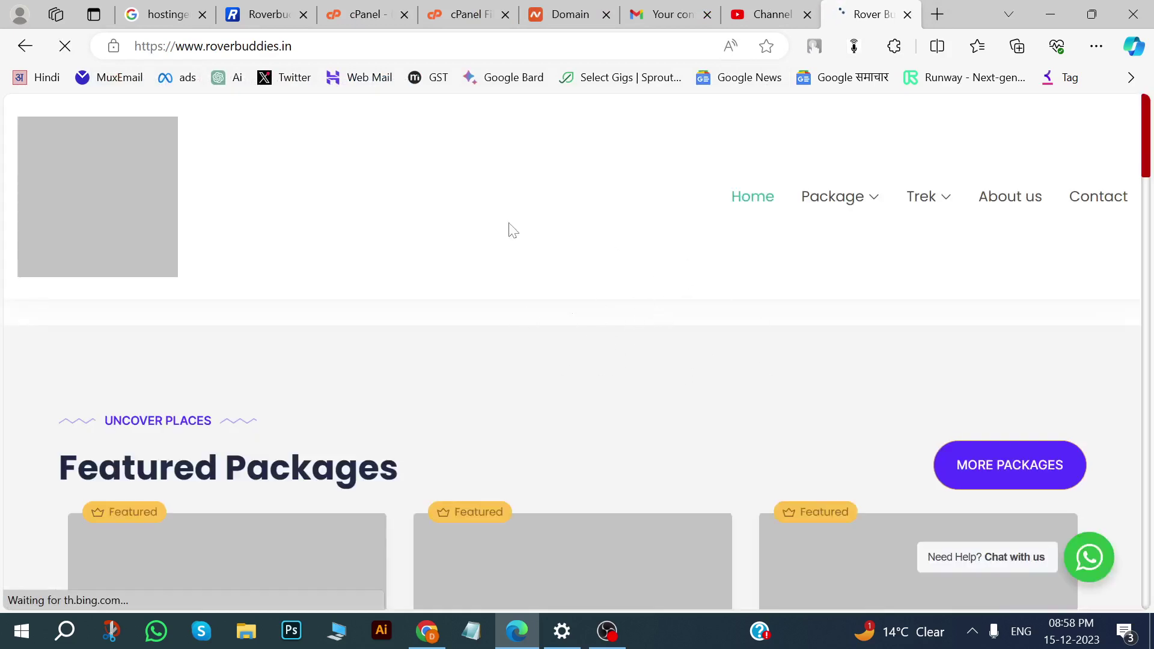
Check the daya.co.in document root in the new domain form and look through the public_html files in the File Manager.
click(364, 15)
triple_click(390, 367)
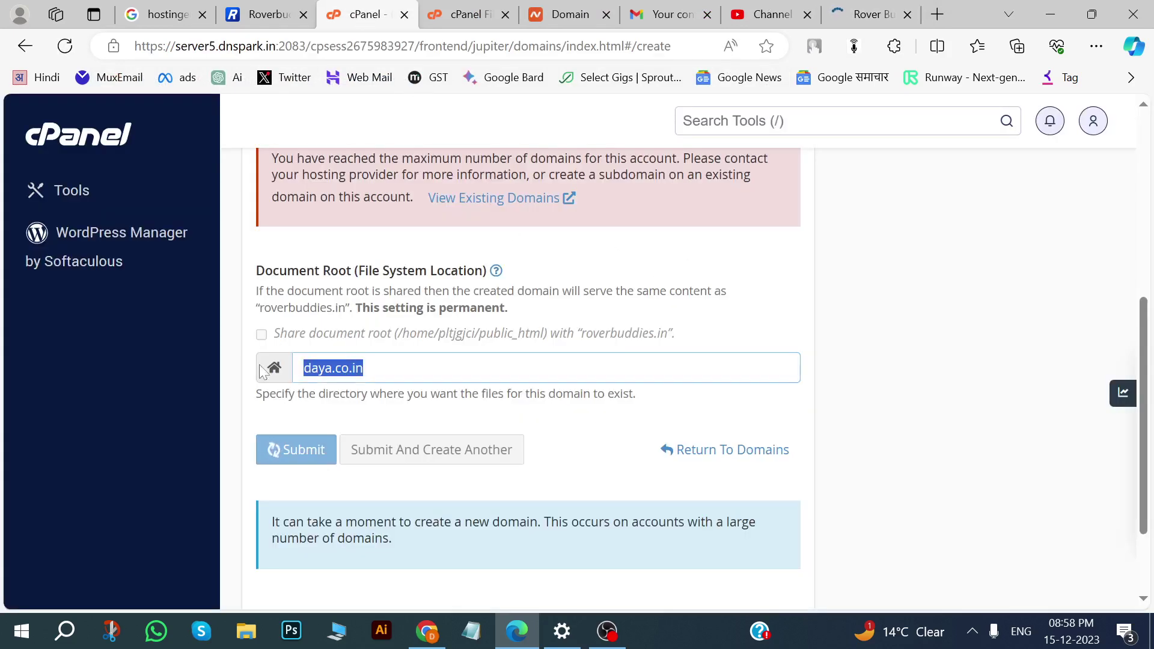
click(469, 15)
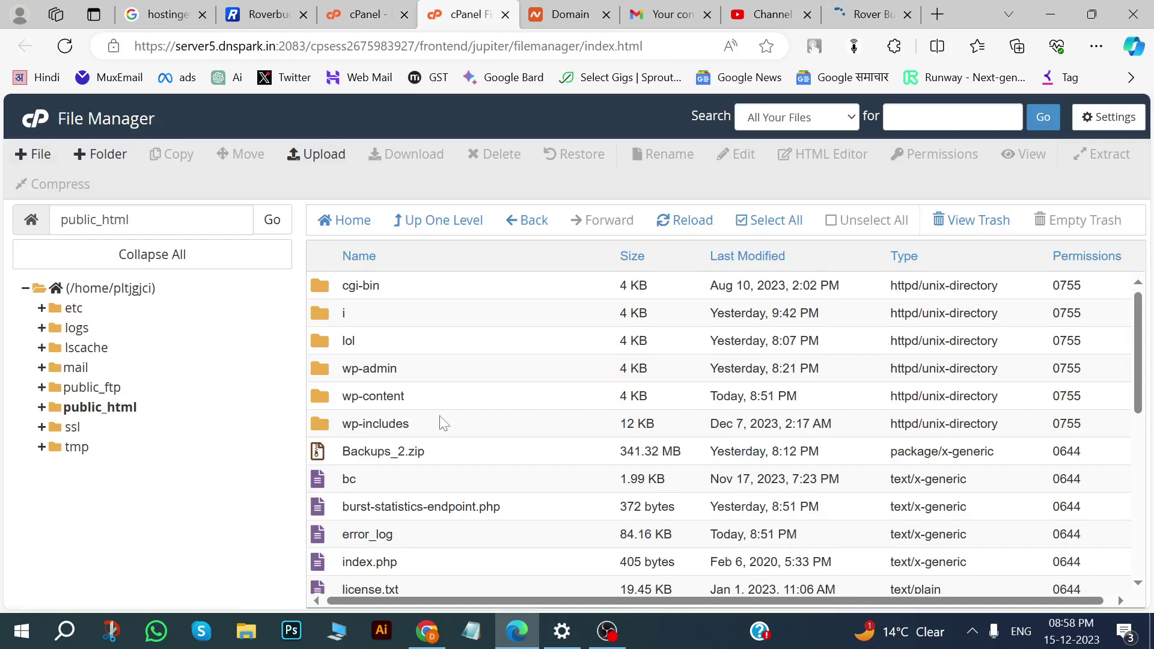
scroll(442, 420, down, 2)
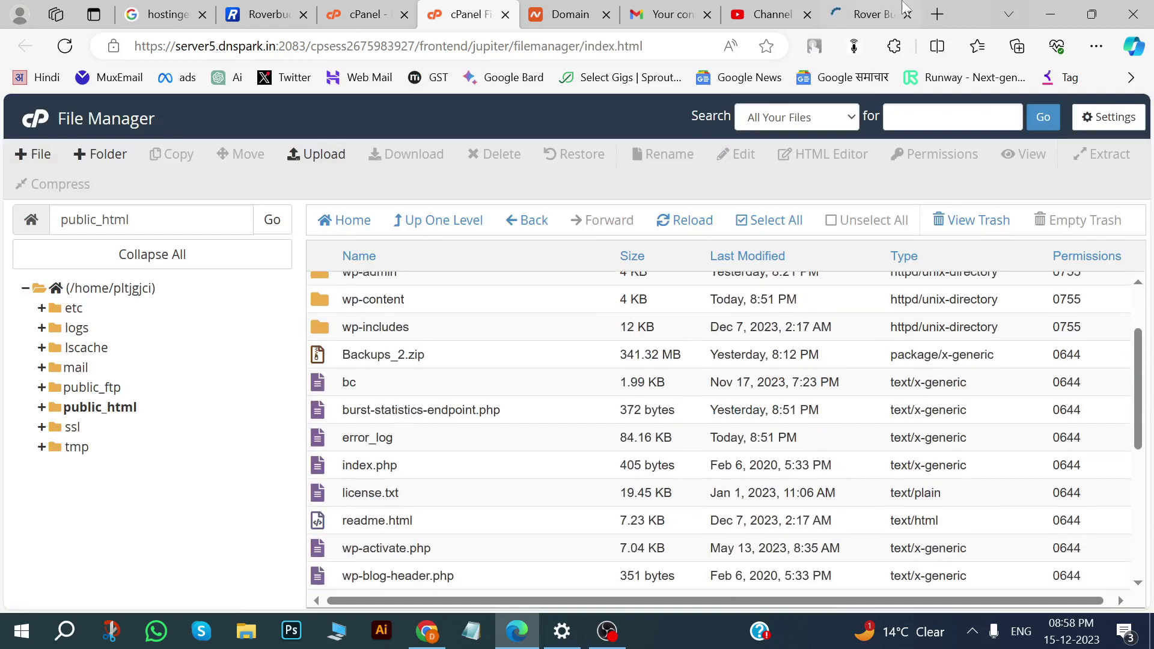
View the loaded roverbuddies.in site, open a blank browser tab and return to the public_html listing in the File Manager.
click(877, 15)
click(937, 15)
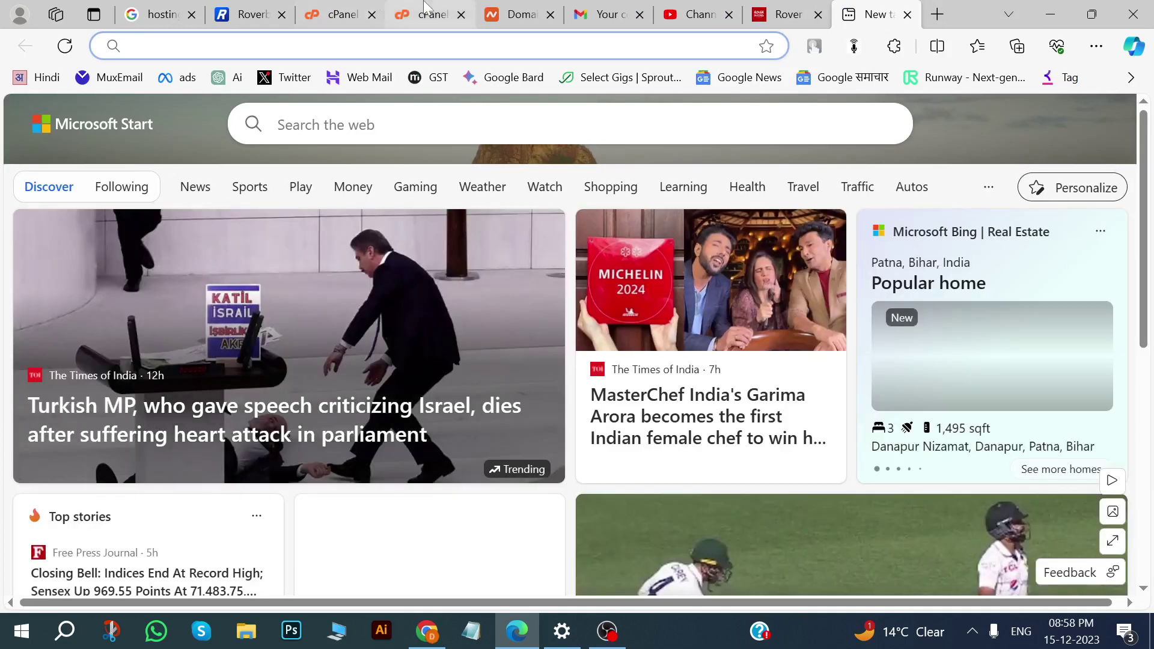
click(424, 9)
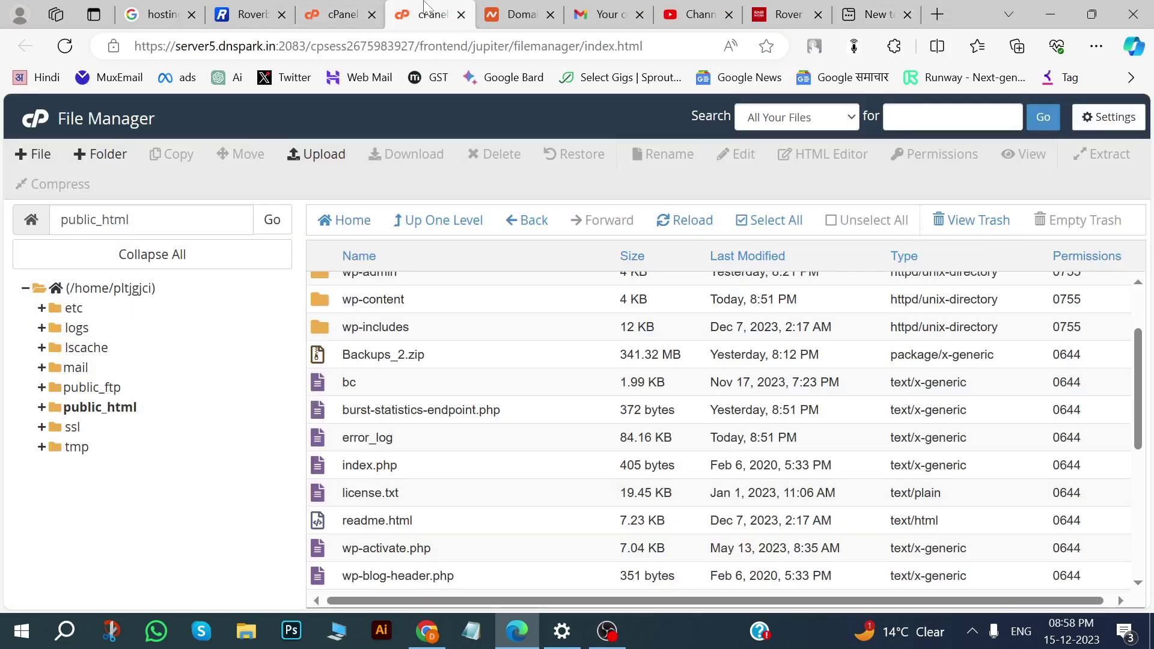